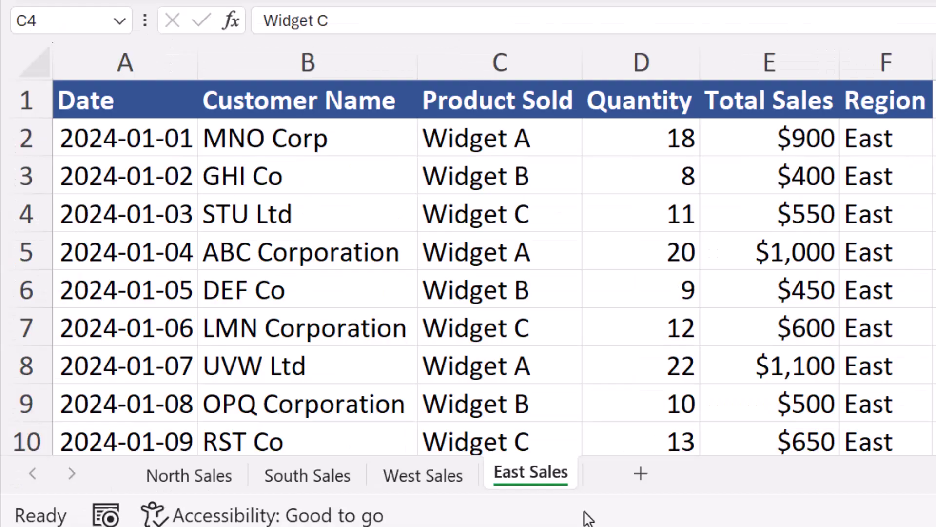
Step: Add a new sheet after East Sales and rename it 'Total Sales'
click(641, 476)
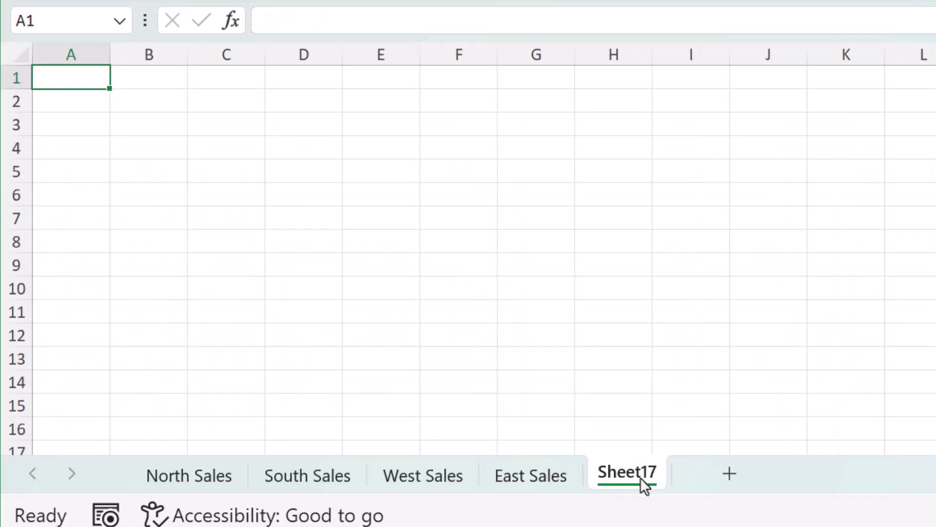
double_click(627, 472)
text(Total)
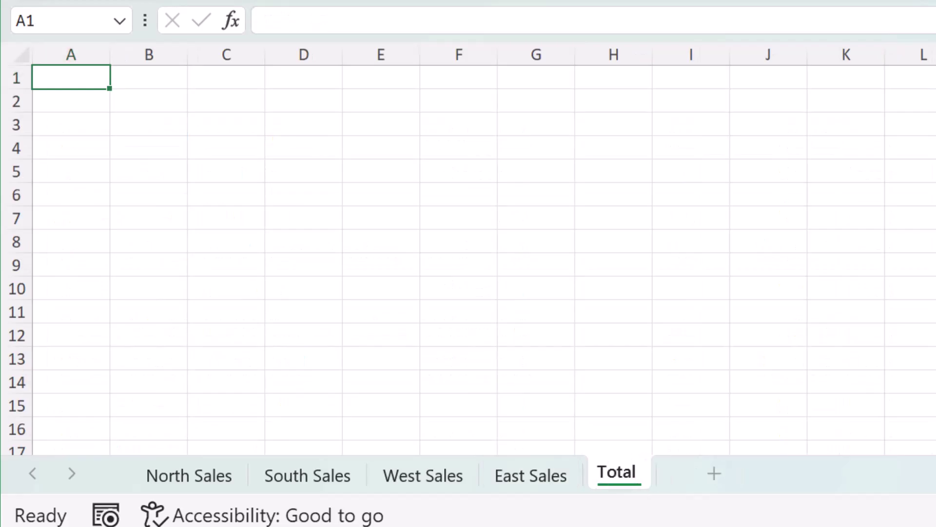
text( Sales)
key(BackSpace)
key(BackSpace)
key(BackSpace)
key(BackSpace)
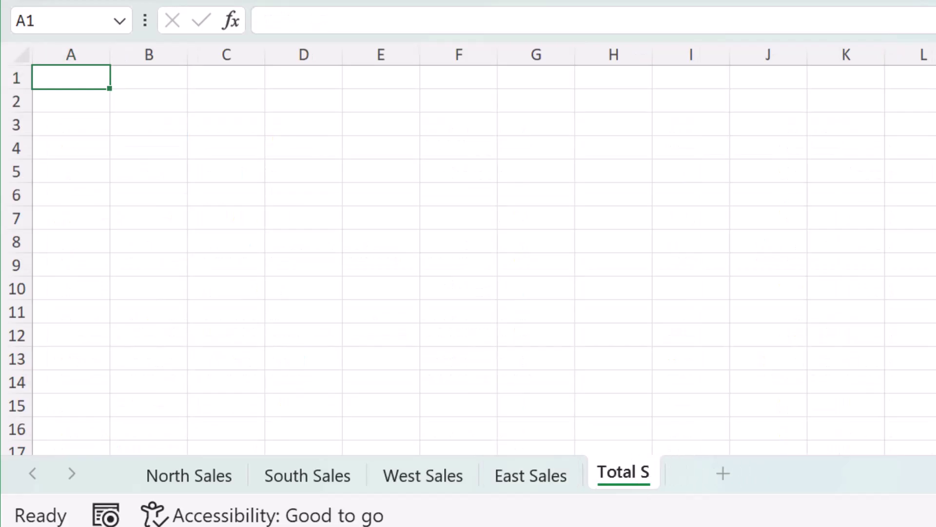
text(ales)
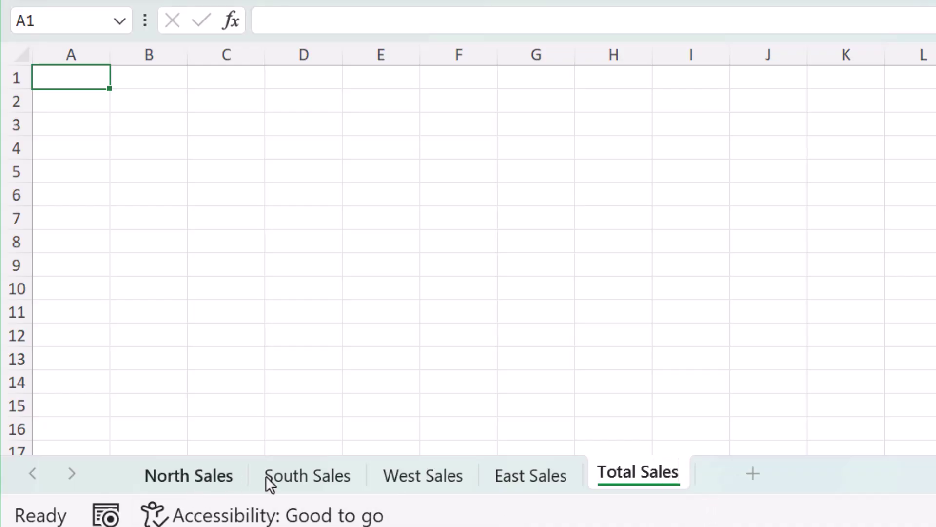
Step: Copy the Date-to-Region header row A1:F1 from East Sales into A1 of Total Sales
click(520, 475)
click(415, 478)
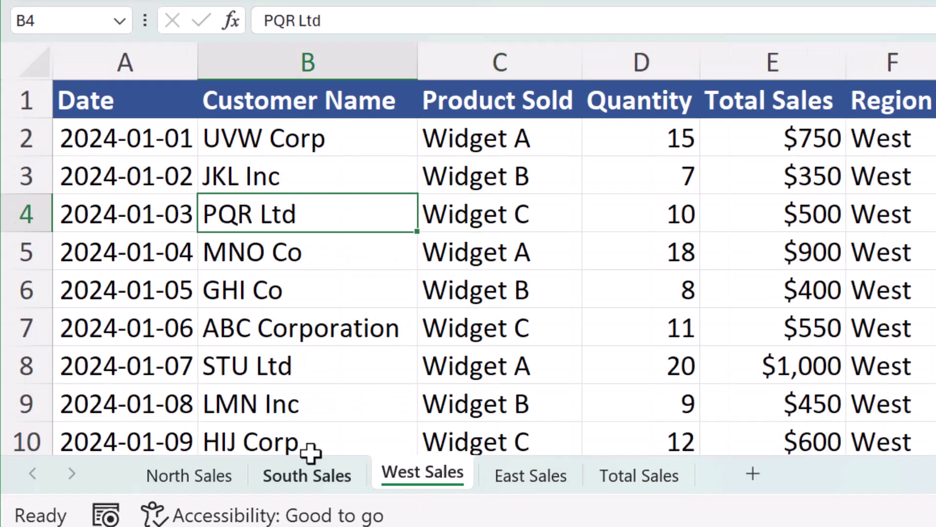
click(295, 466)
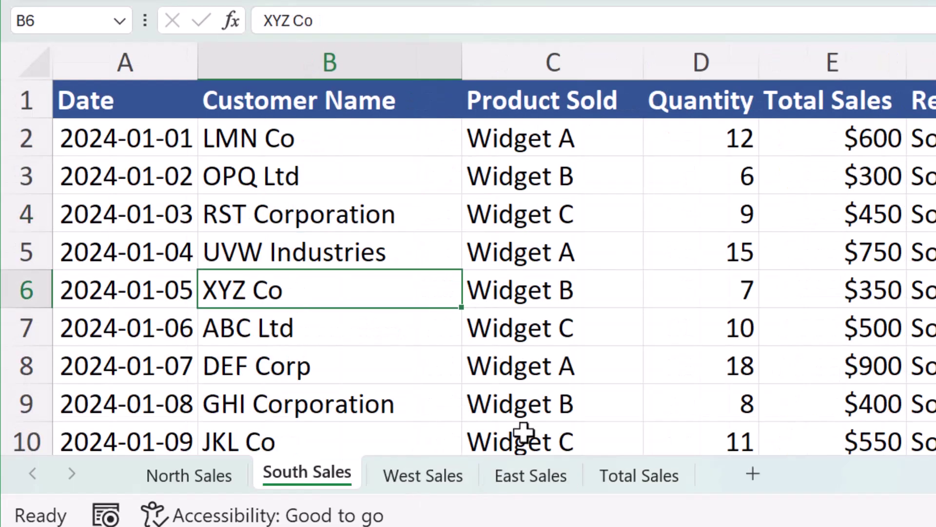
click(554, 473)
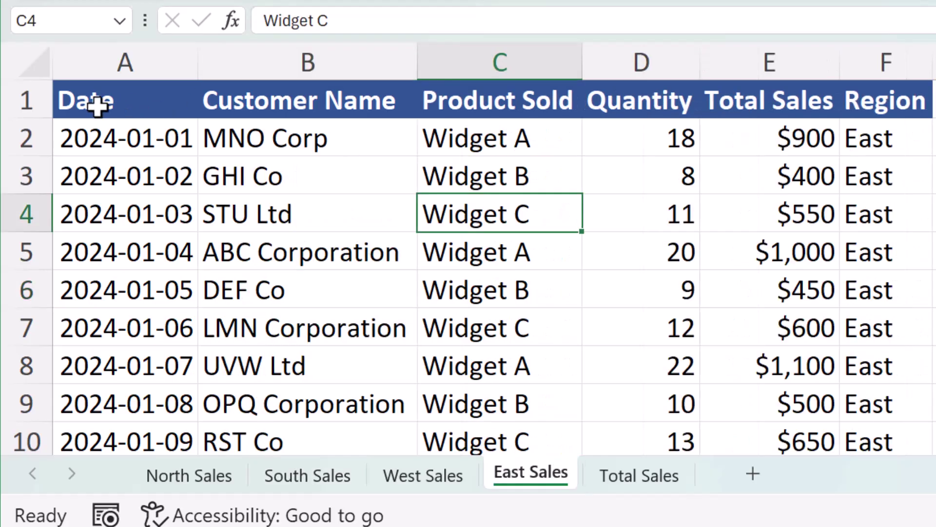
drag(98, 106, 886, 101)
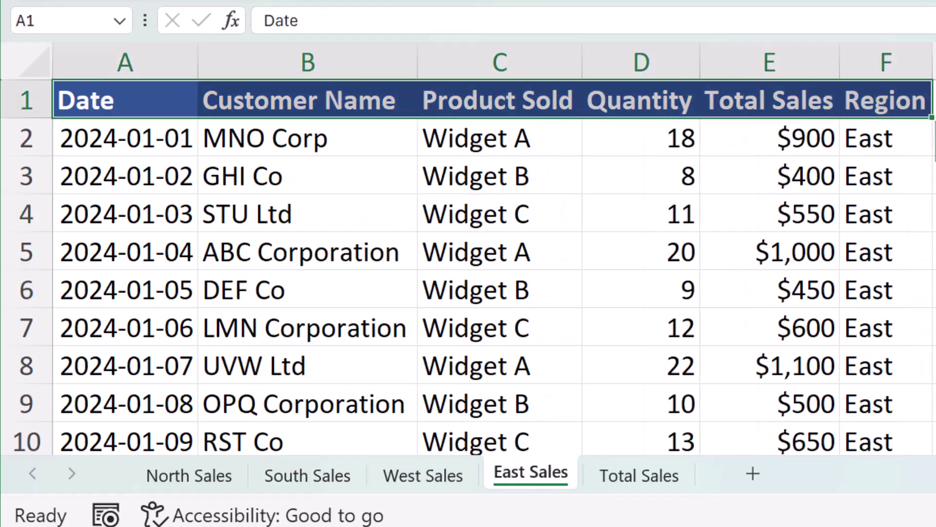
key(ctrl+c)
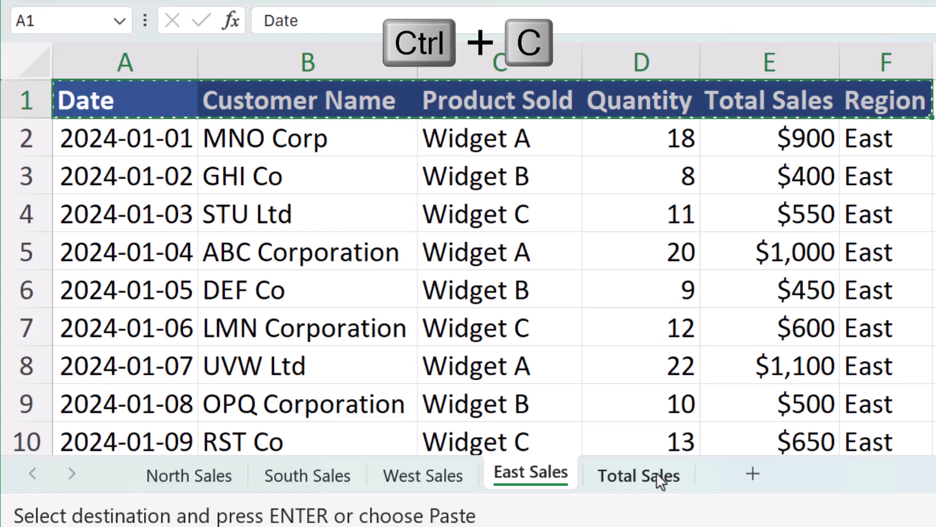
click(656, 473)
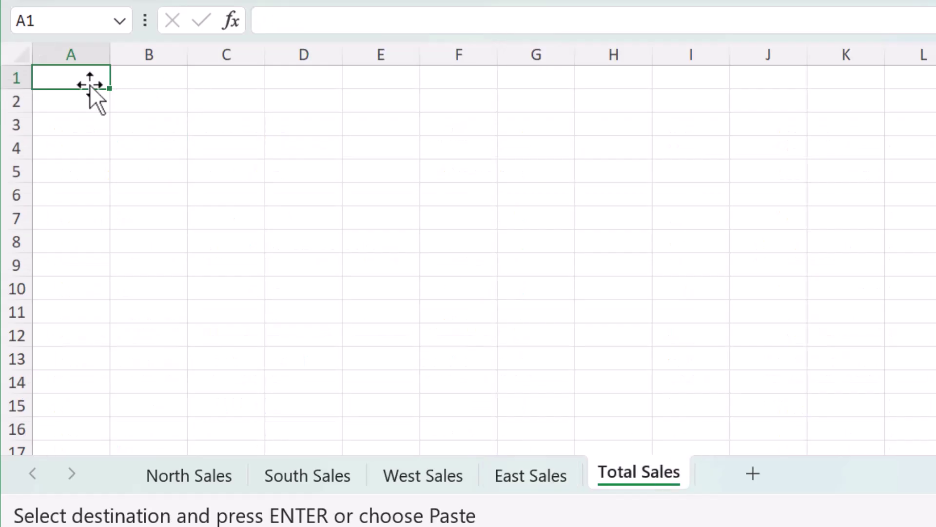
key(ctrl+v)
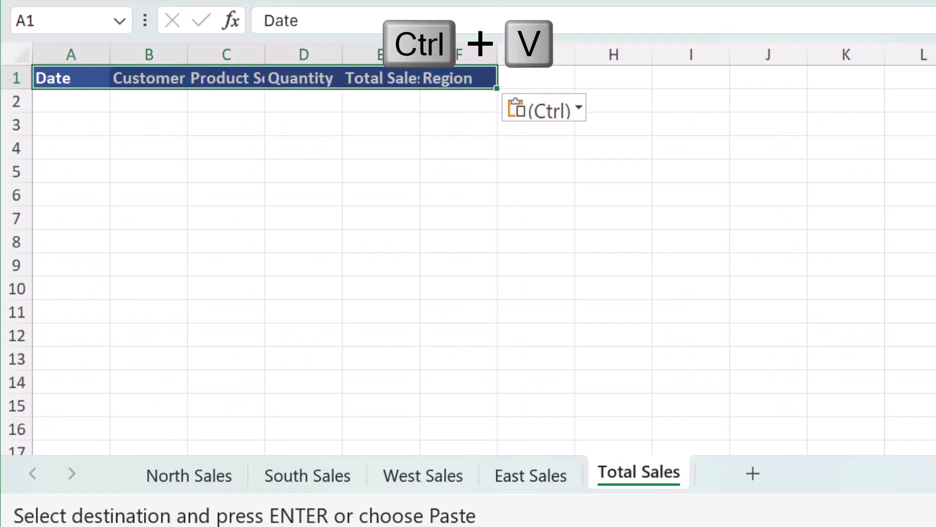
scroll(468, 249, up, 5)
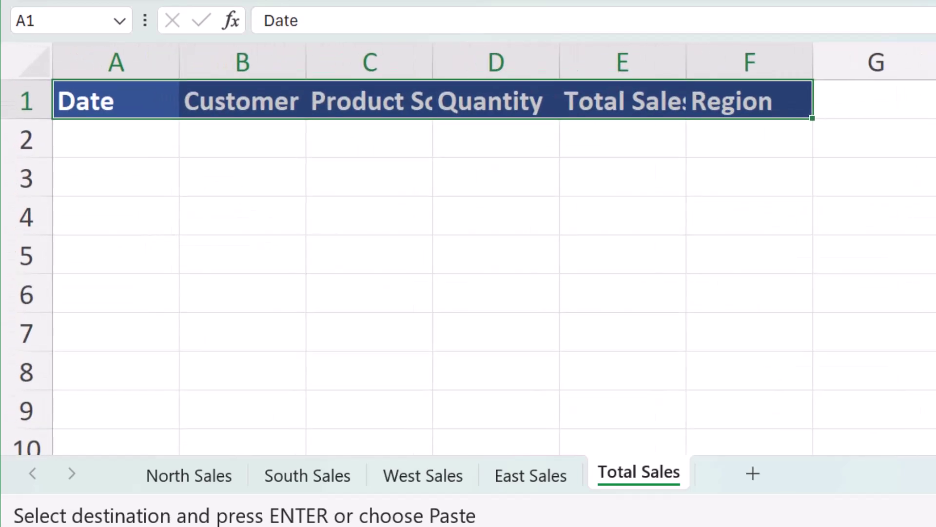
click(765, 252)
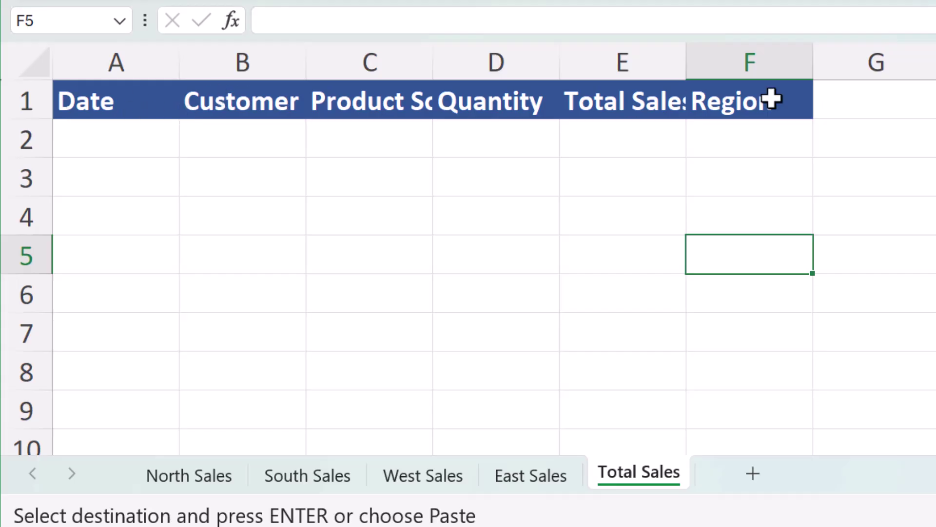
Step: Autofit every Total Sales column to fit its heading
click(38, 69)
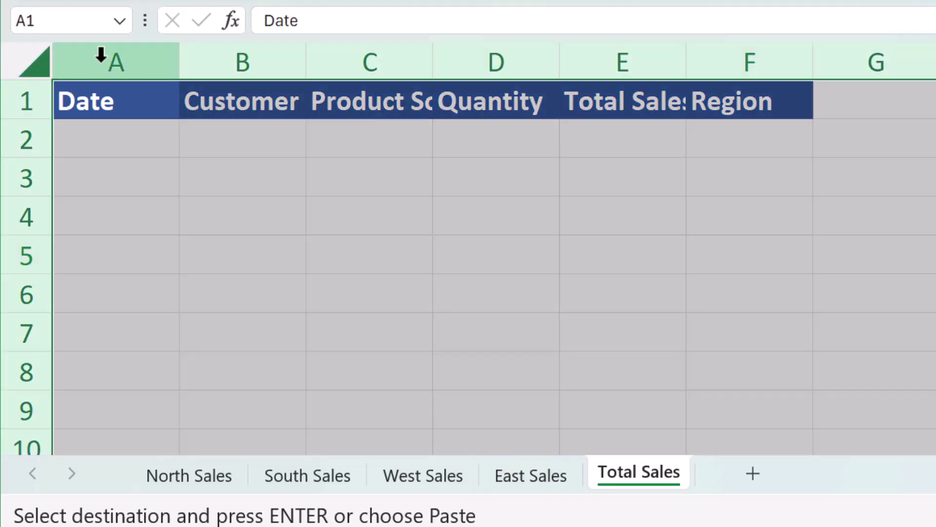
double_click(179, 68)
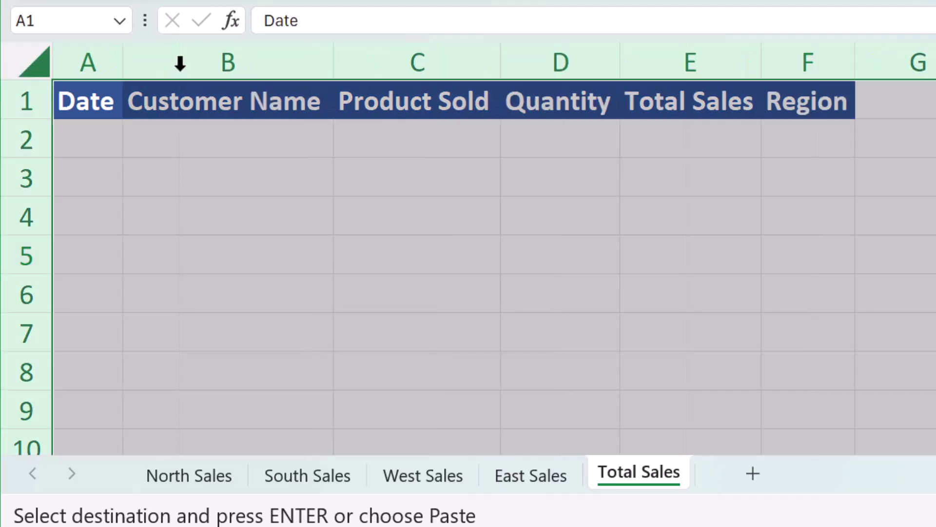
click(248, 130)
click(92, 144)
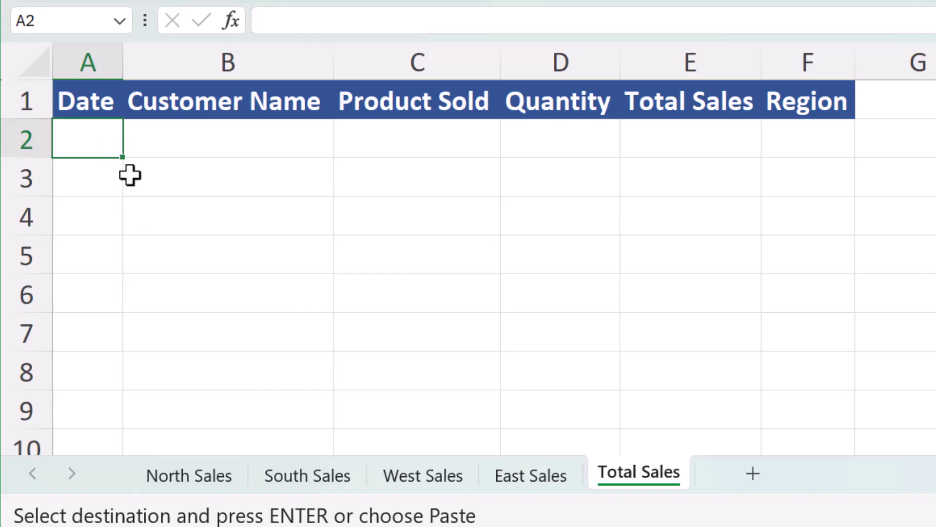
Step: Begin a =VSTACK( formula in cell A2 from the =vs autocomplete list
double_click(94, 139)
text(=)
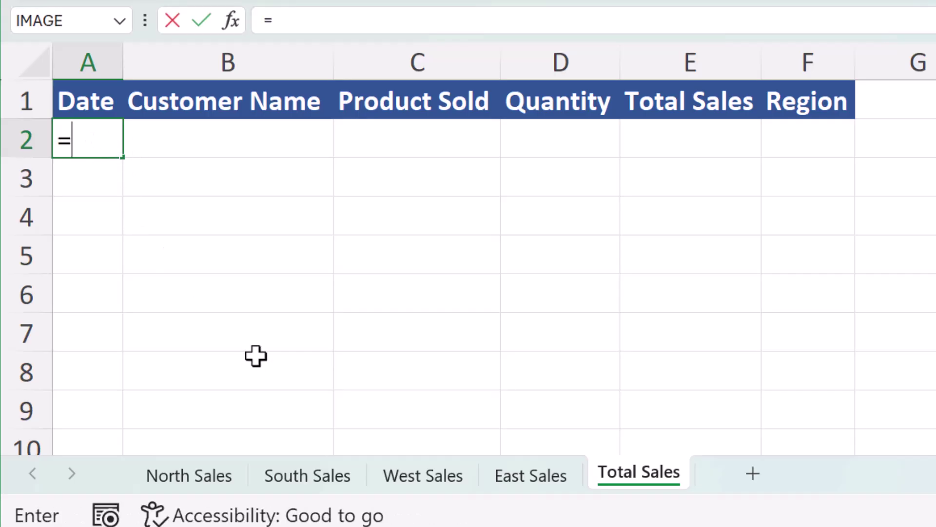
text(vs)
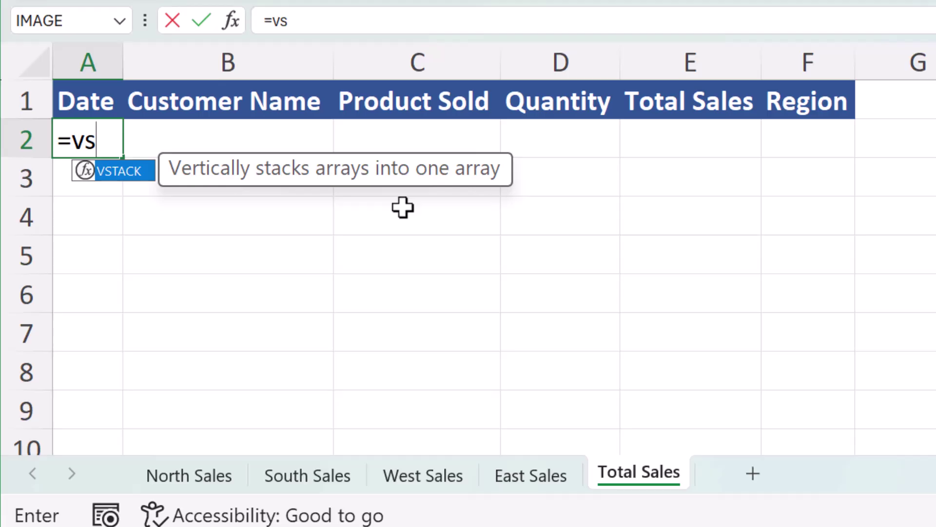
double_click(124, 170)
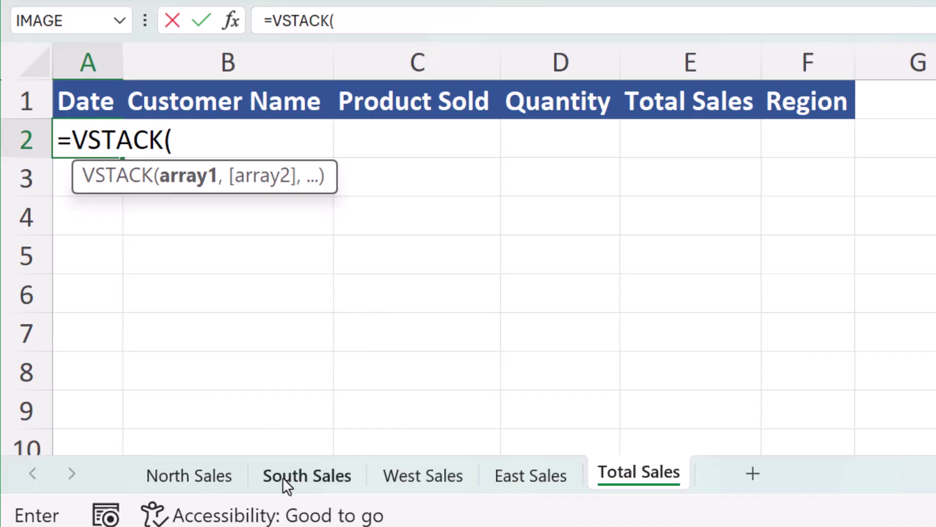
Step: Add the North Sales and South Sales A2:F21 ranges to the VSTACK formula
click(198, 475)
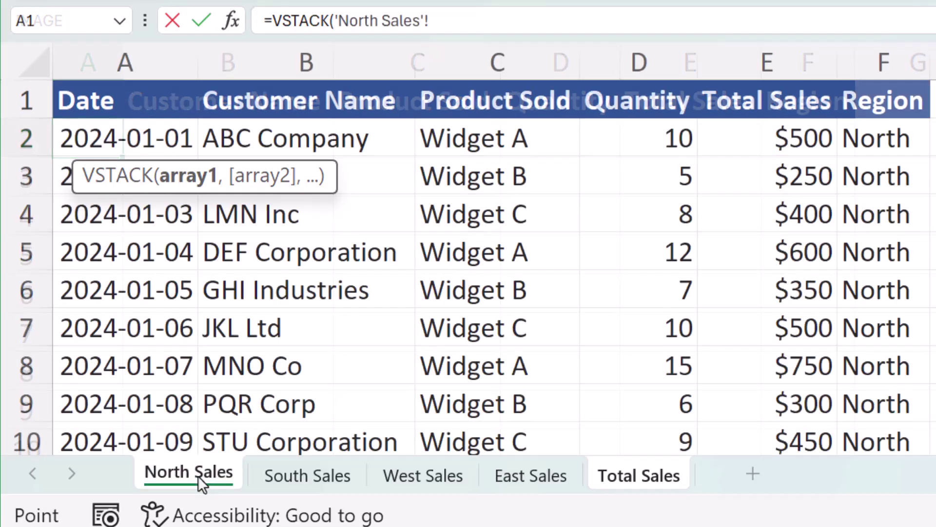
click(81, 138)
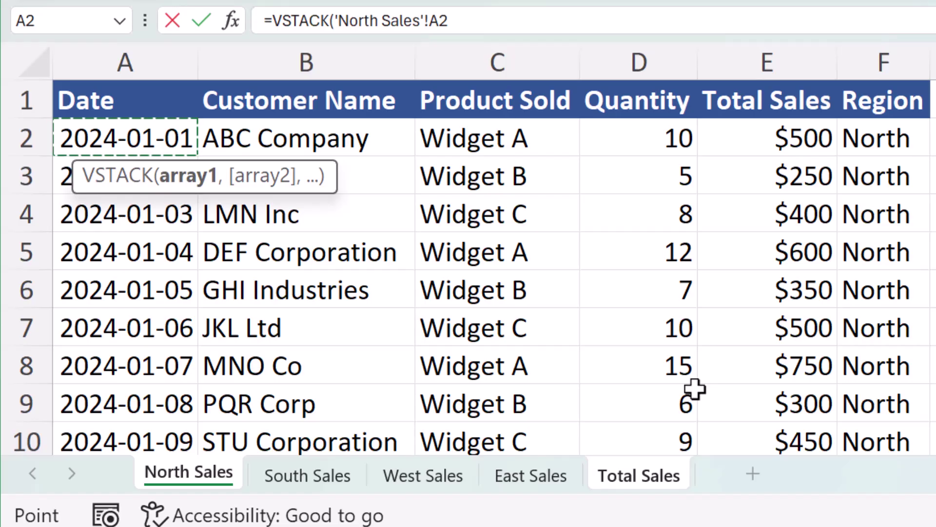
key(ctrl+shift+Right)
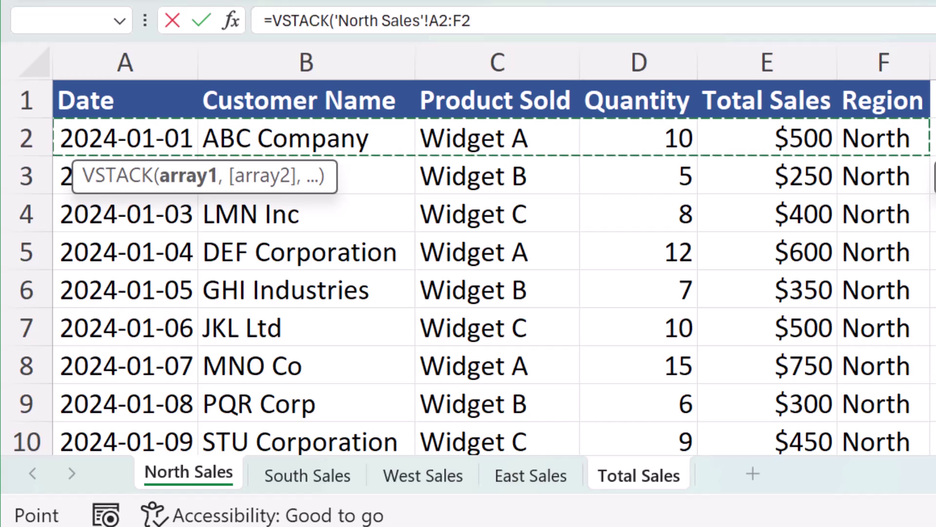
key(ctrl+shift+Down)
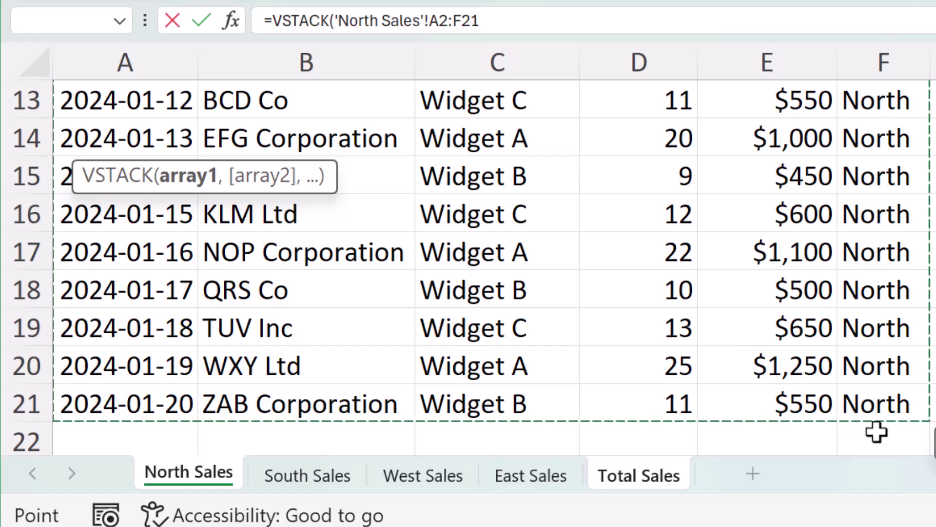
click(504, 17)
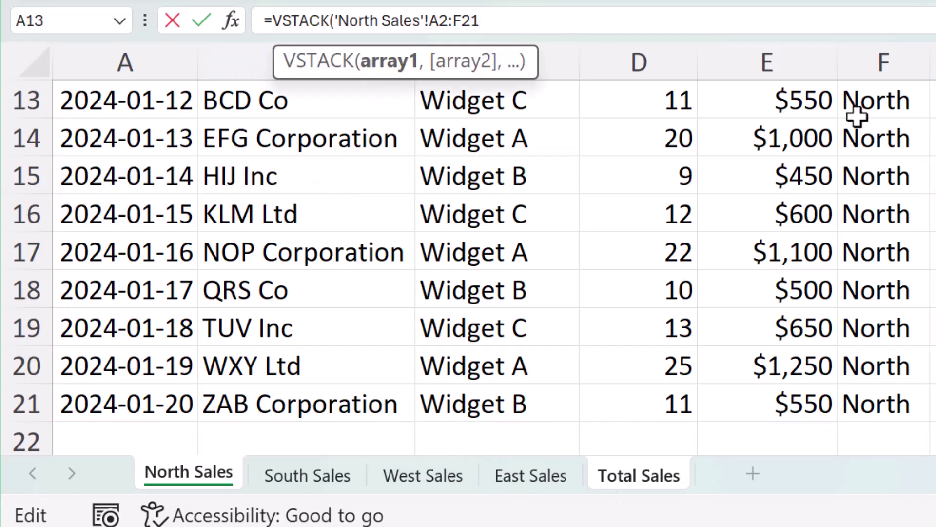
text(,)
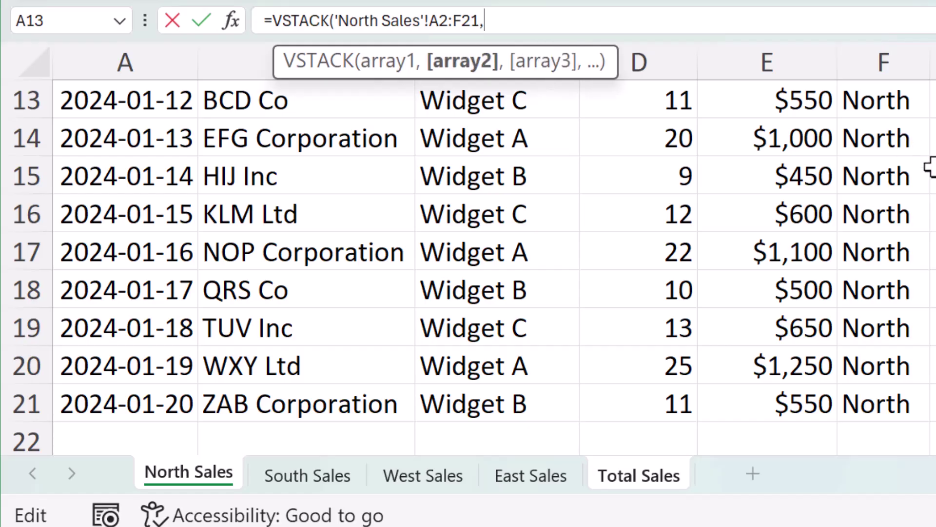
click(330, 474)
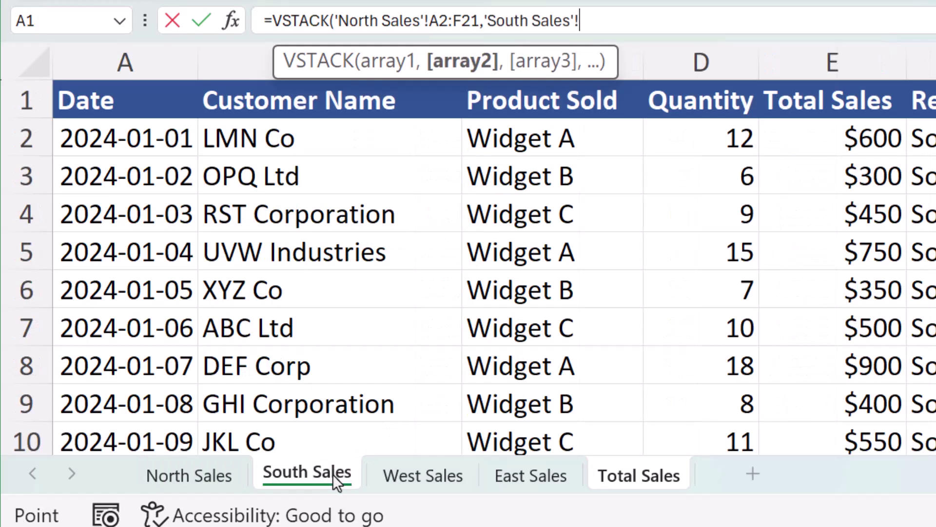
click(112, 143)
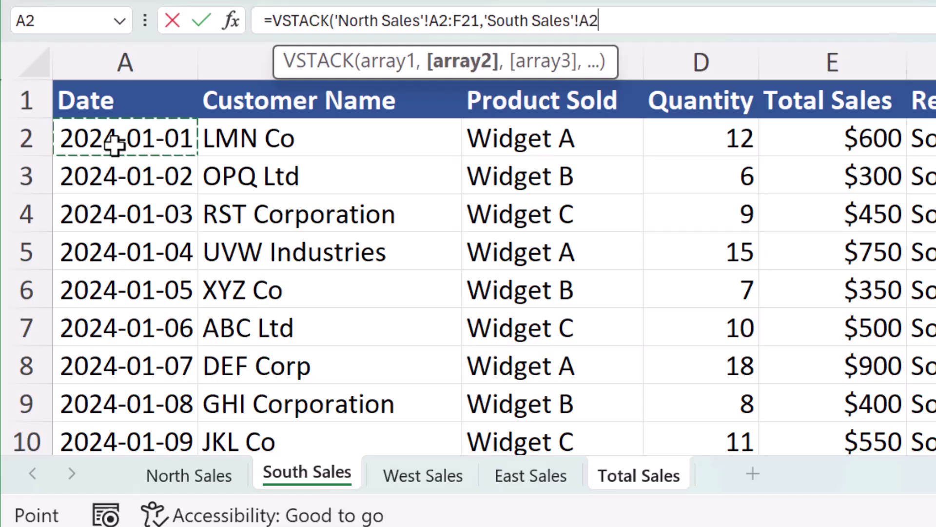
key(ctrl+shift+Right)
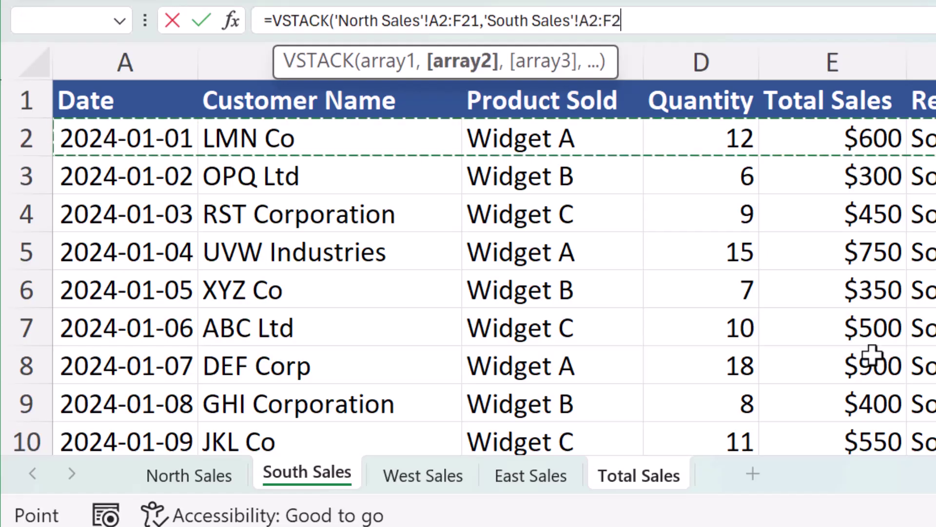
key(ctrl+shift+Down)
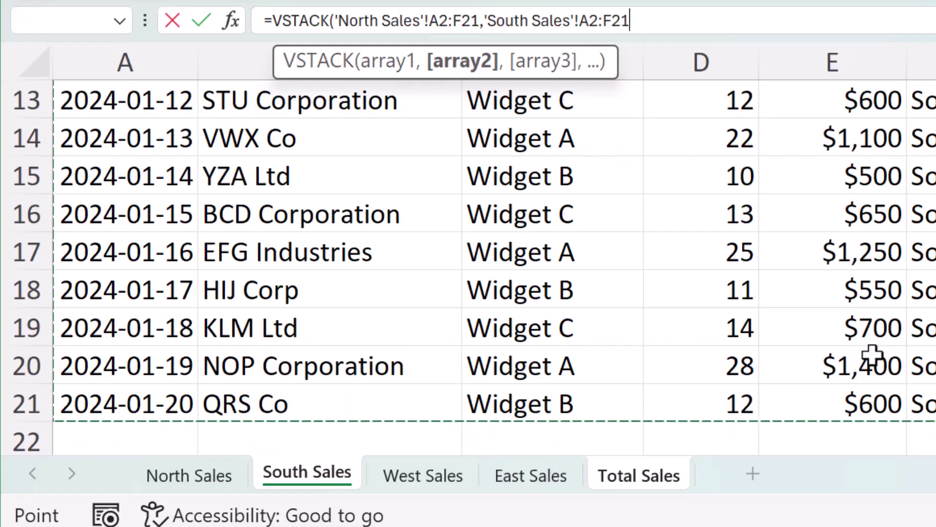
text(,)
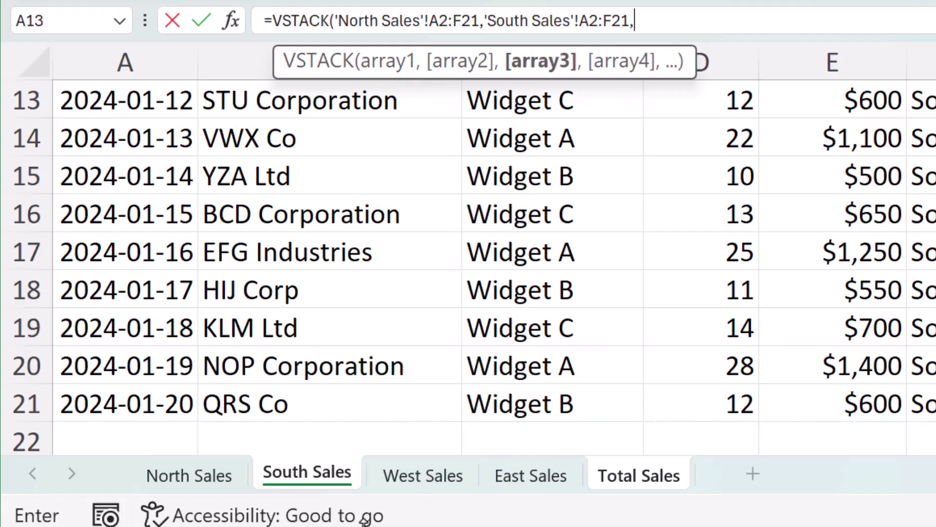
Step: Add the West Sales and East Sales A2:F21 ranges as the remaining VSTACK arguments
click(423, 475)
click(119, 144)
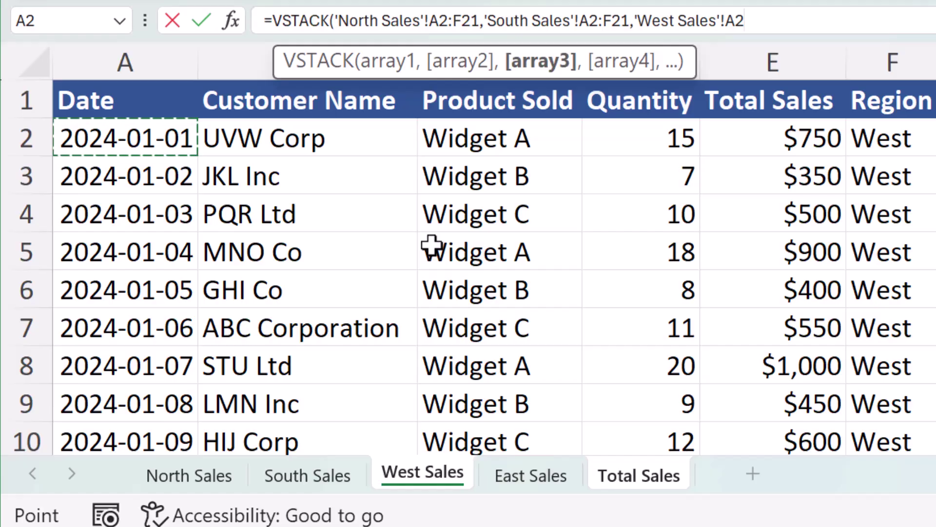
key(ctrl+shift+Right)
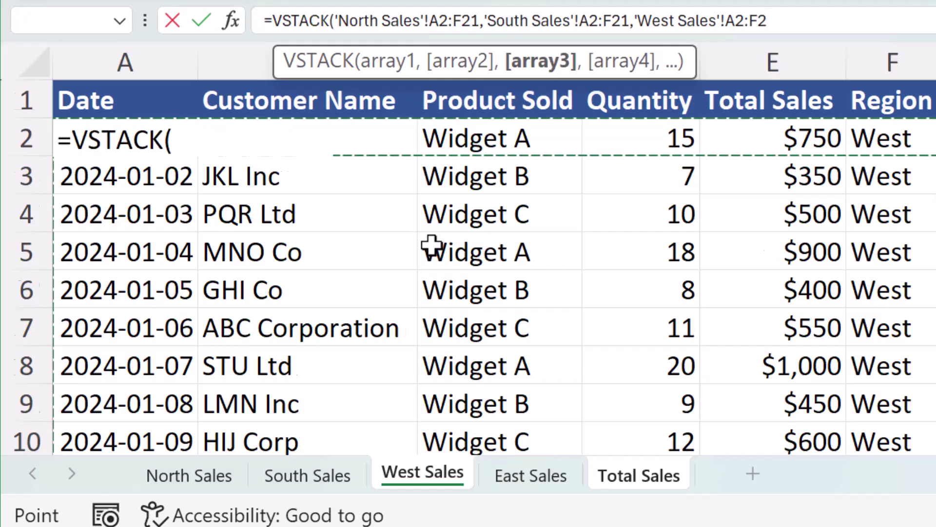
key(ctrl+shift+Down)
text(,)
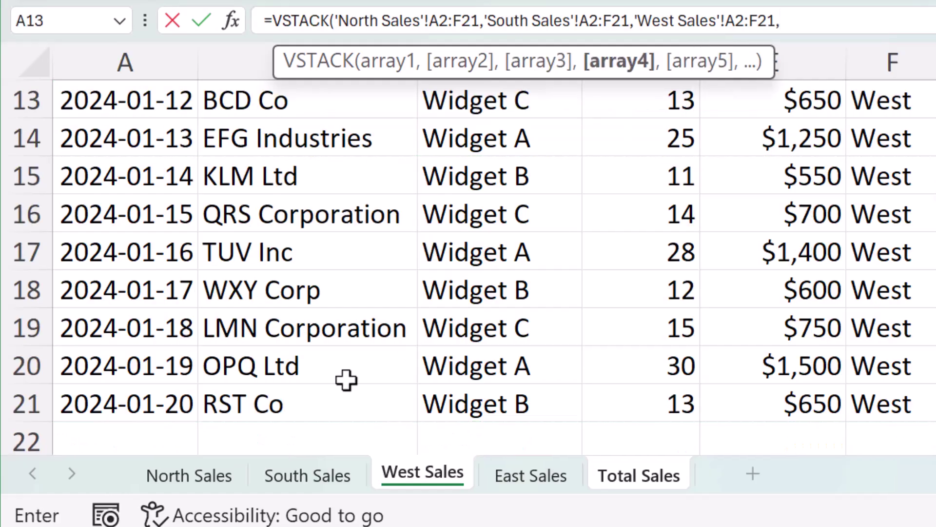
click(536, 474)
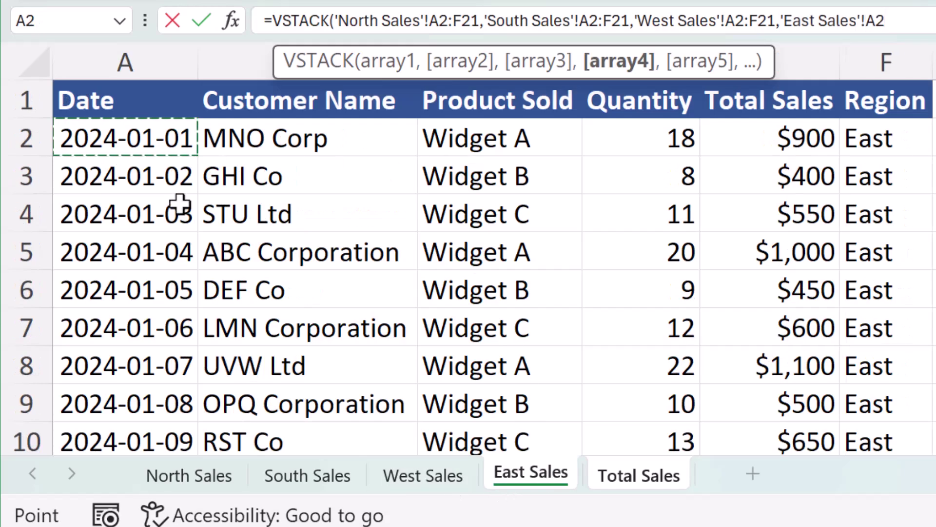
key(ctrl+shift+Right)
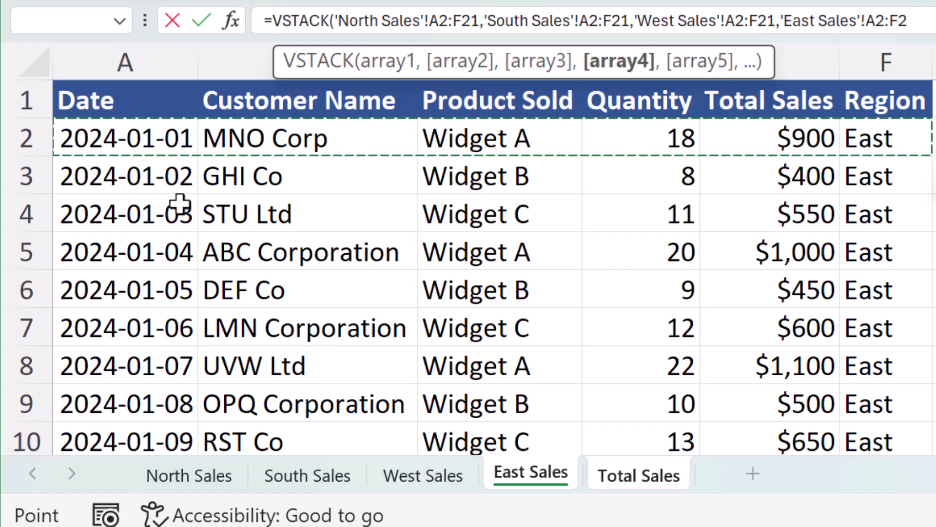
key(ctrl+shift+Down)
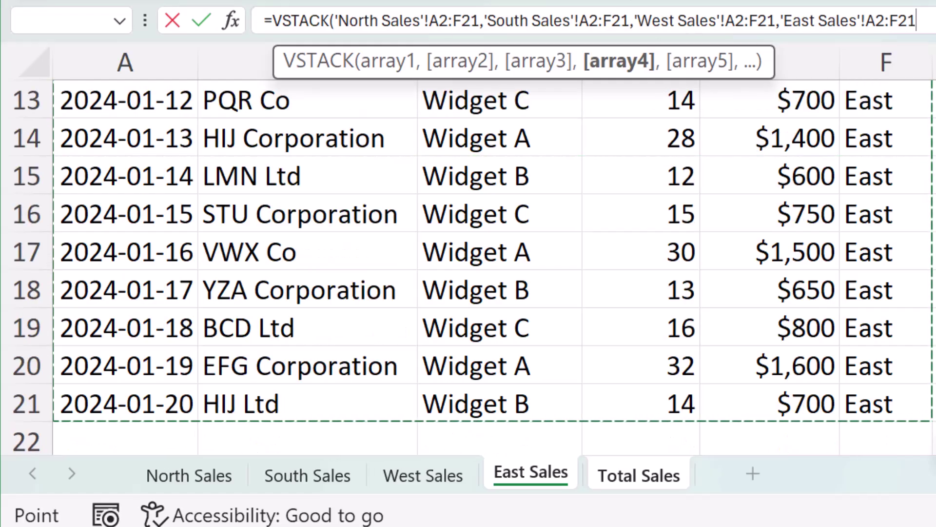
Step: Close and enter the VSTACK formula, spilling all four regions into A2:F81
text())
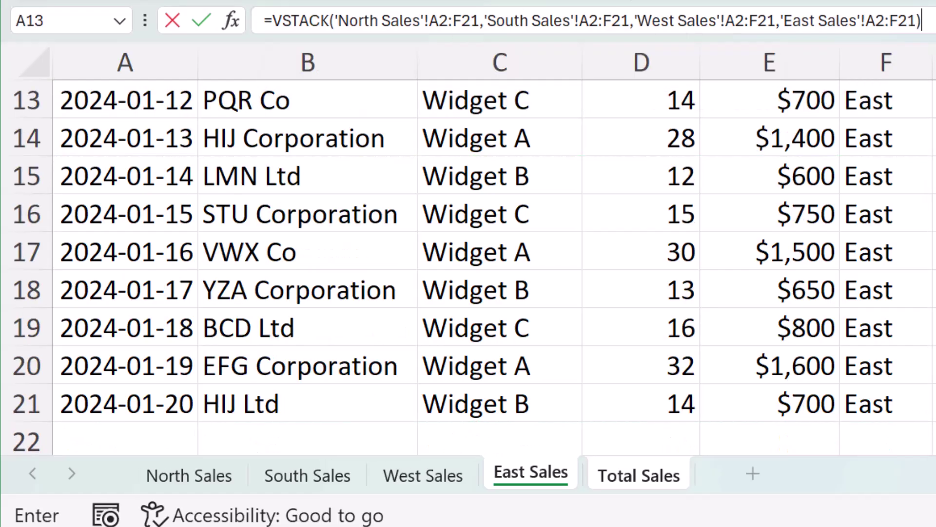
key(Return)
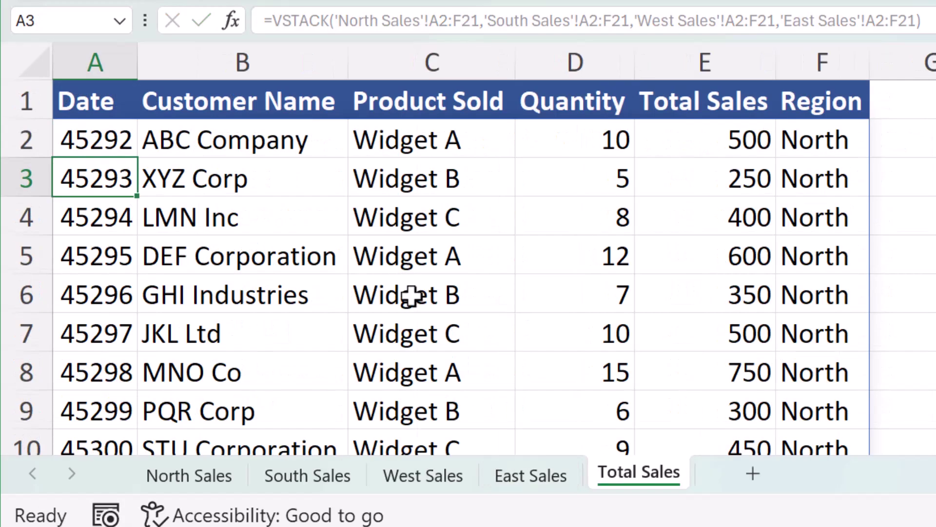
scroll(284, 250, down, 13)
scroll(266, 288, down, 14)
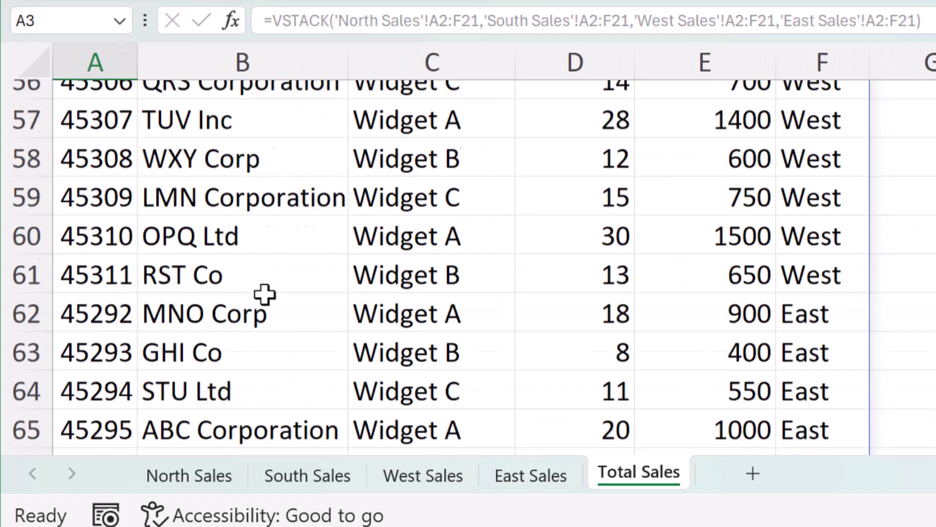
scroll(256, 303, up, 3)
scroll(161, 363, down, 1)
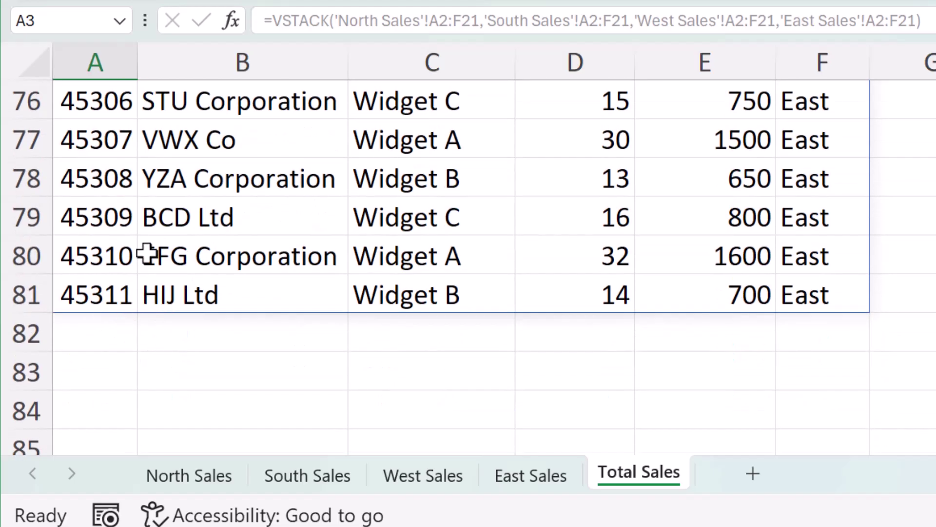
Step: Compare the stacked results against the East and West Sales source data
click(534, 478)
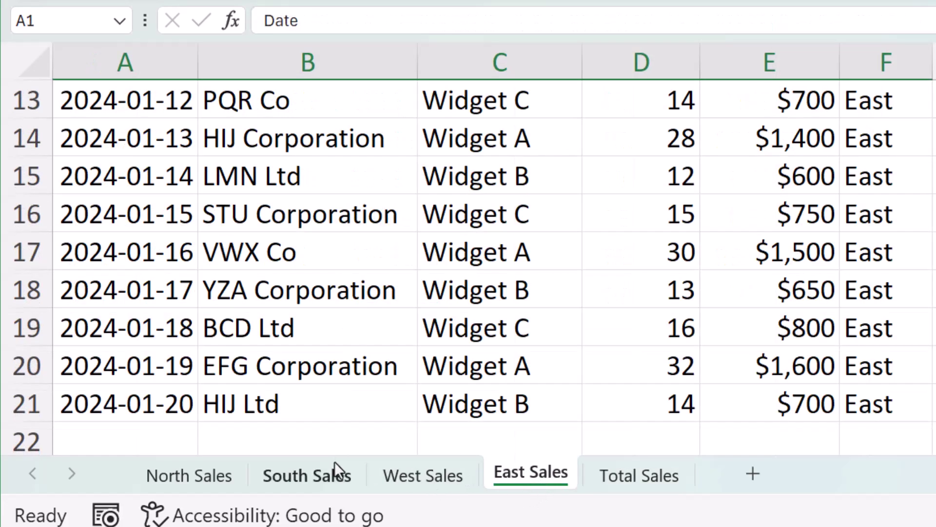
click(417, 482)
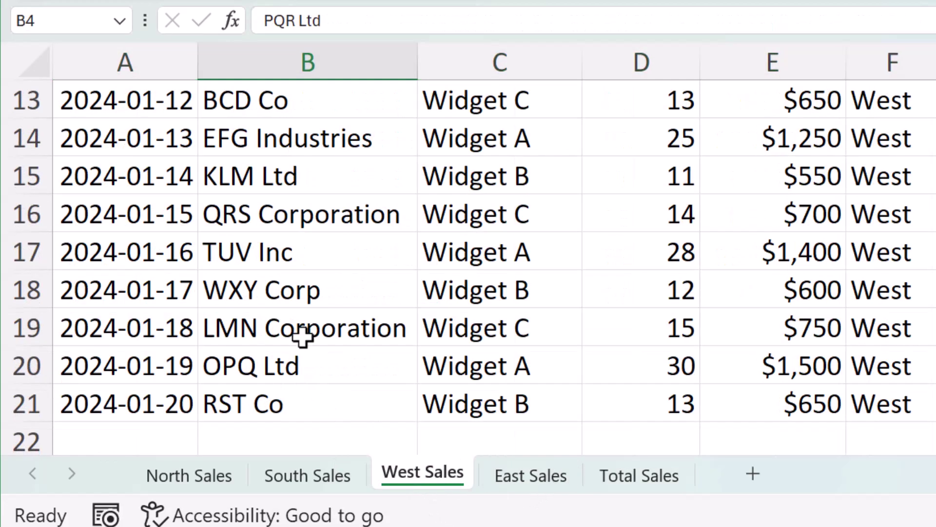
click(627, 476)
scroll(505, 309, up, 5)
scroll(505, 308, up, 20)
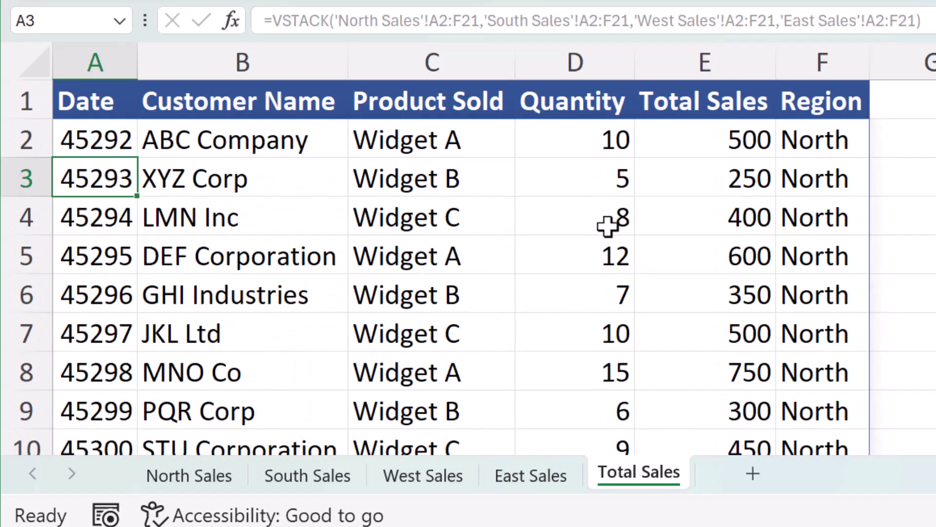
Step: Format the Total Sales amounts from E2 down as dollars with two decimals
click(727, 144)
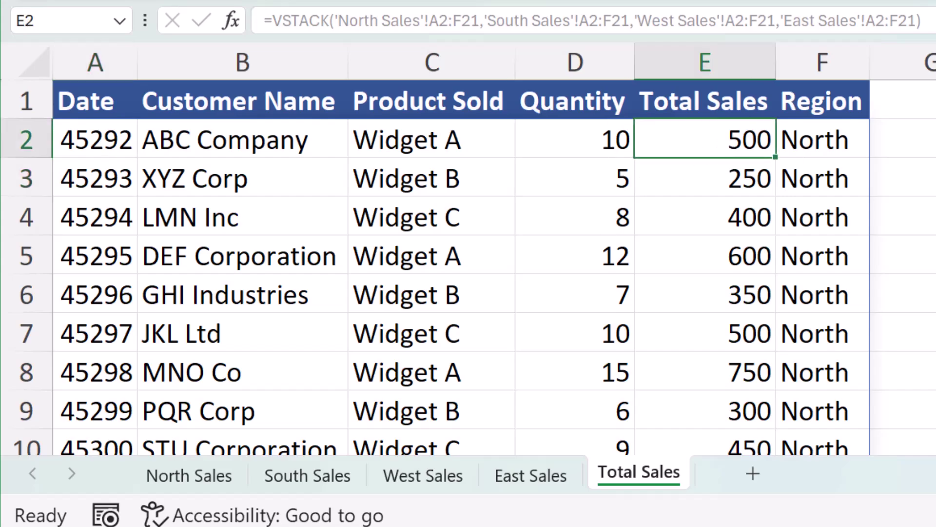
key(ctrl+shift+Down)
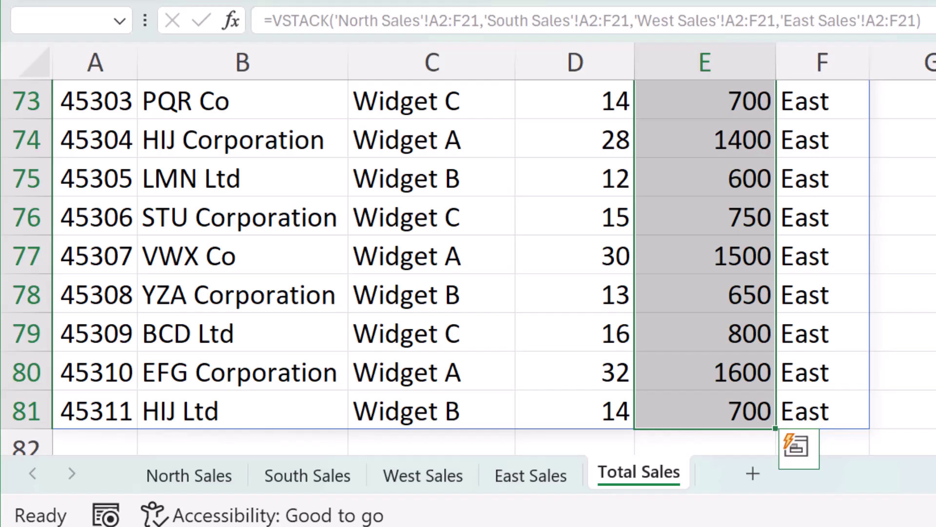
key(ctrl+BackSpace)
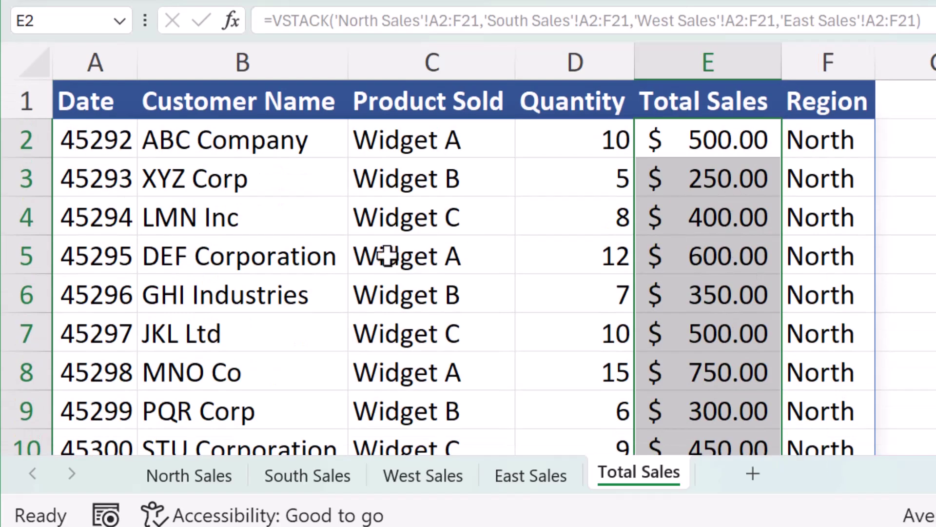
click(376, 254)
click(120, 149)
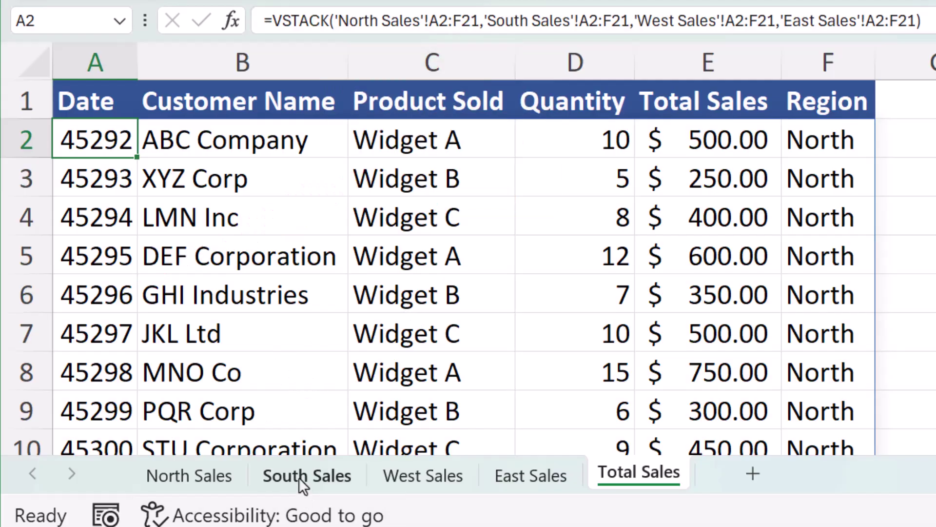
Step: Duplicate West Sales rows 20–21 into rows 22–23
click(411, 476)
scroll(259, 366, down, 1)
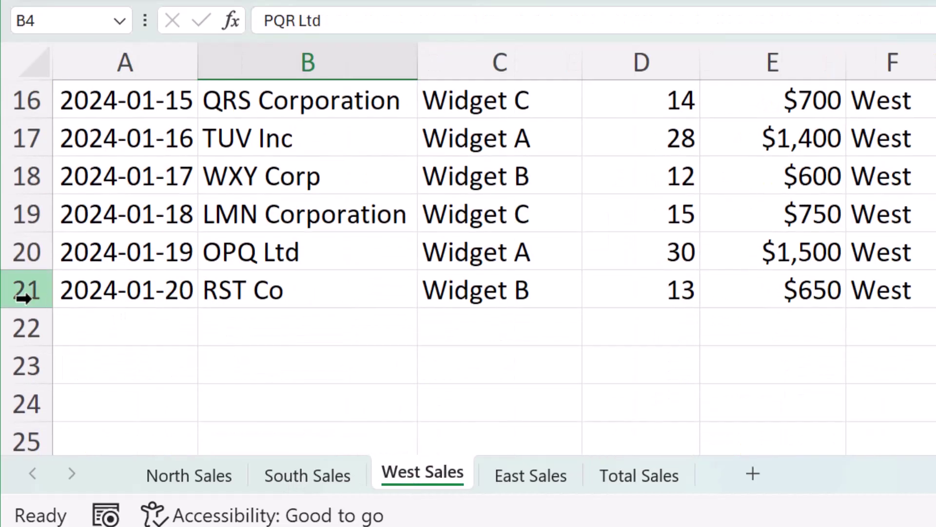
click(25, 250)
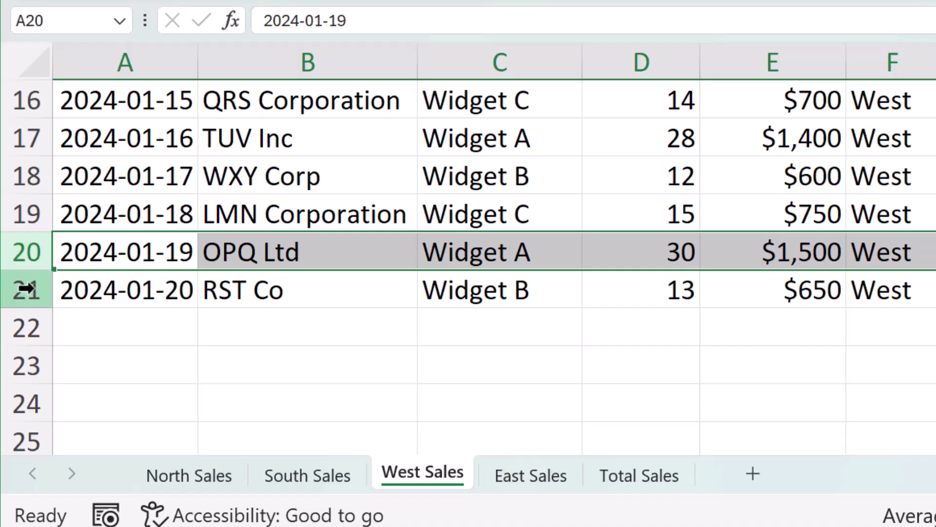
drag(27, 288, 28, 298)
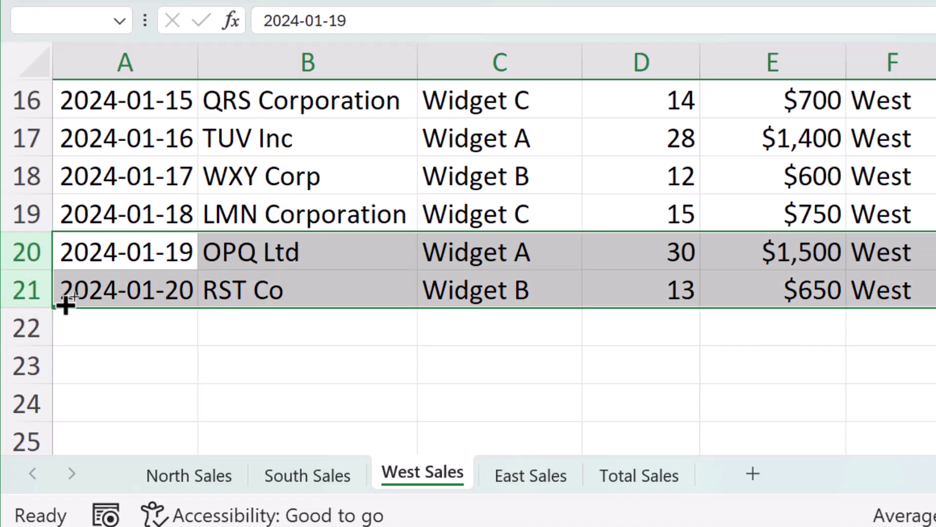
key(ctrl+c)
click(87, 328)
key(ctrl+v)
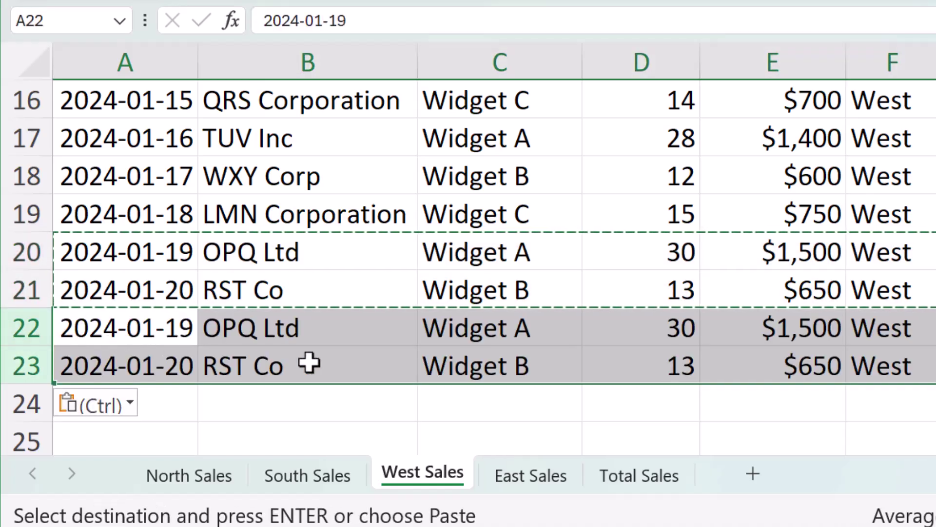
click(384, 409)
Step: Check whether the Total Sales stack picked up the two new West rows
click(630, 487)
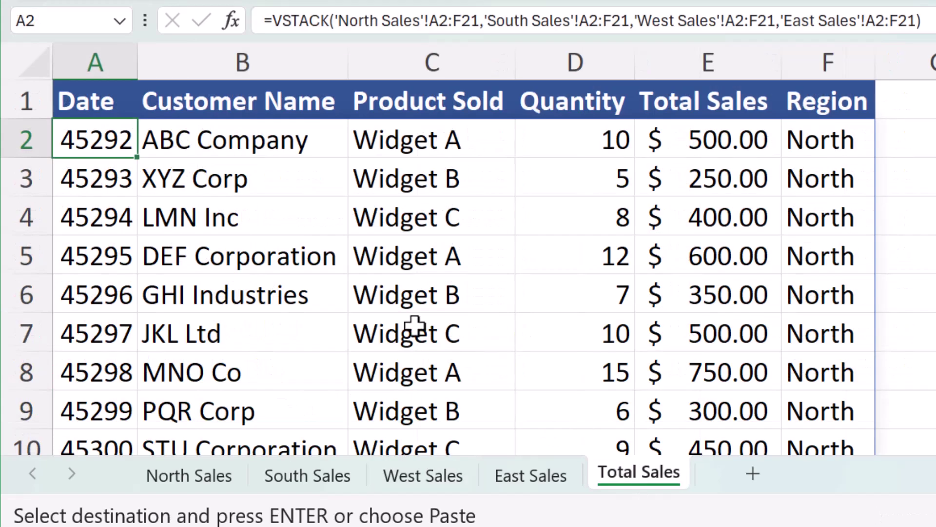
scroll(255, 340, down, 20)
scroll(246, 339, down, 7)
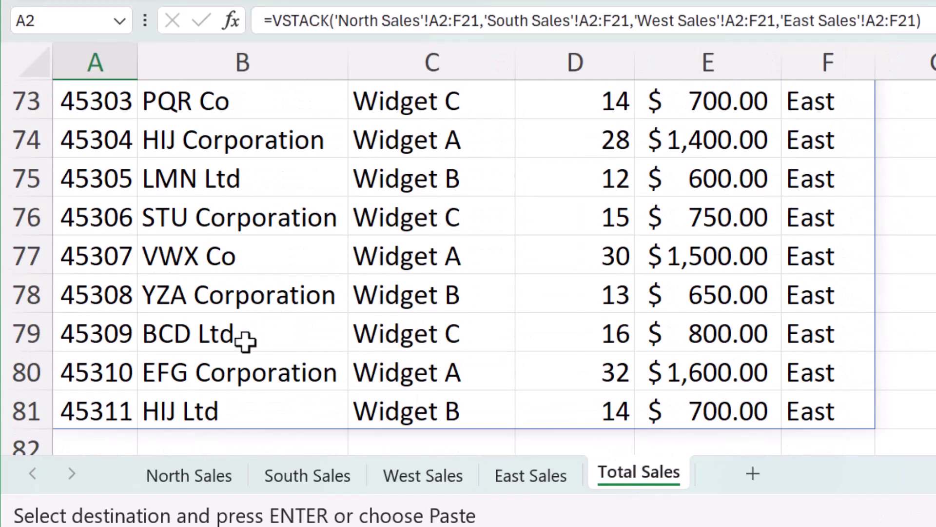
scroll(176, 262, up, 2)
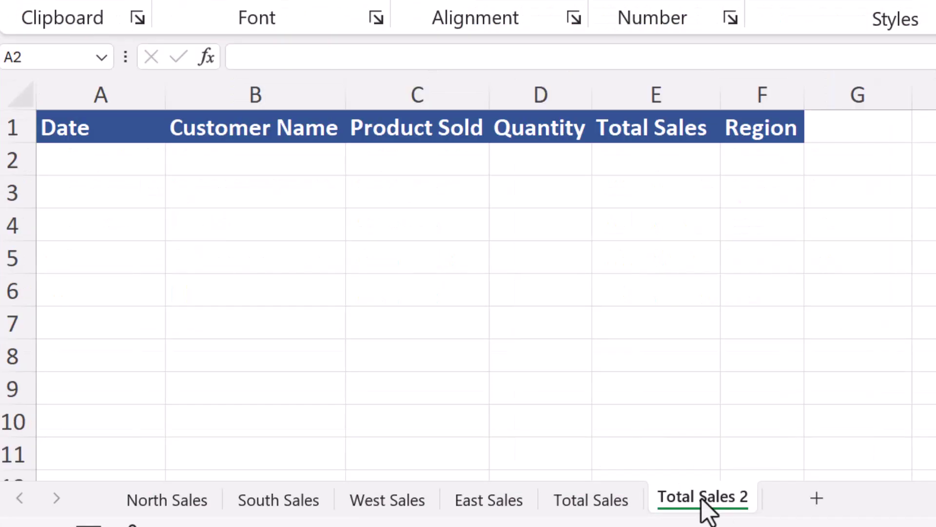
Step: Enter =VSTACK('North Sales:East Sales'!A2:F21) in A2 of Total Sales 2
click(76, 161)
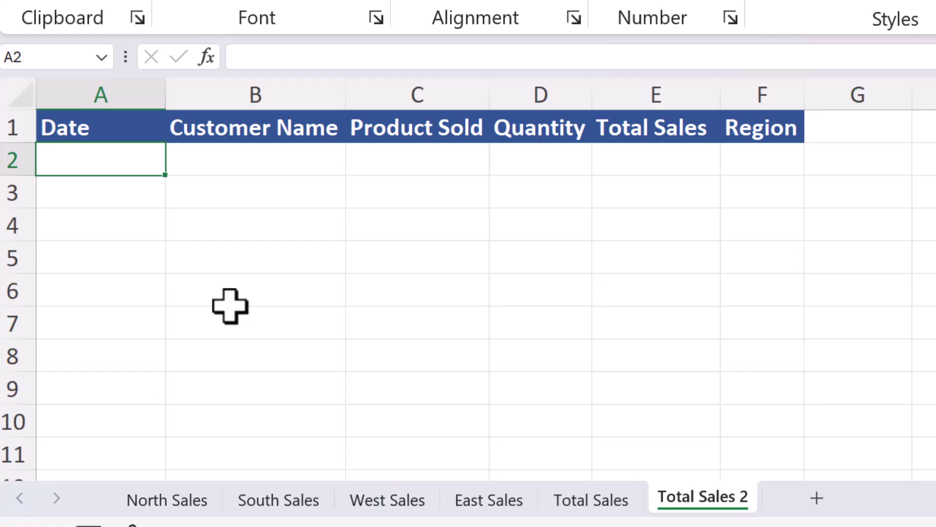
text(=vst)
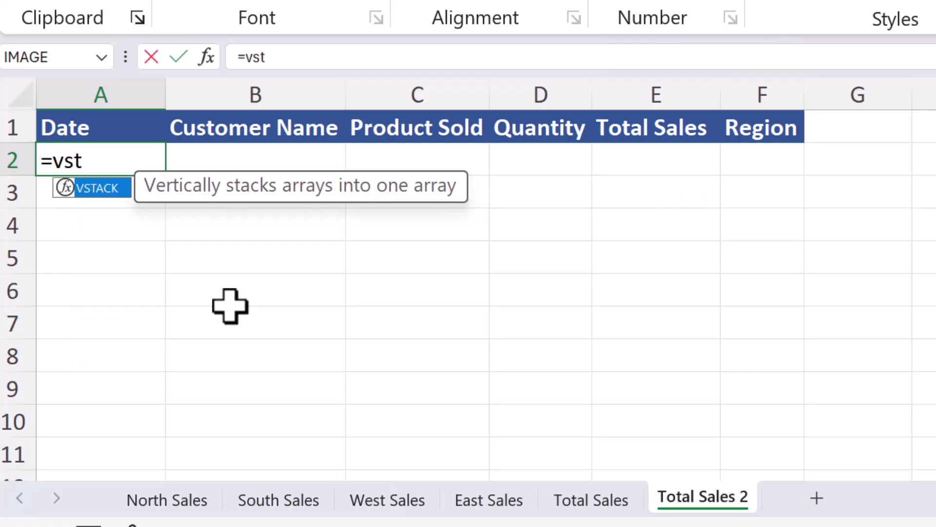
double_click(102, 190)
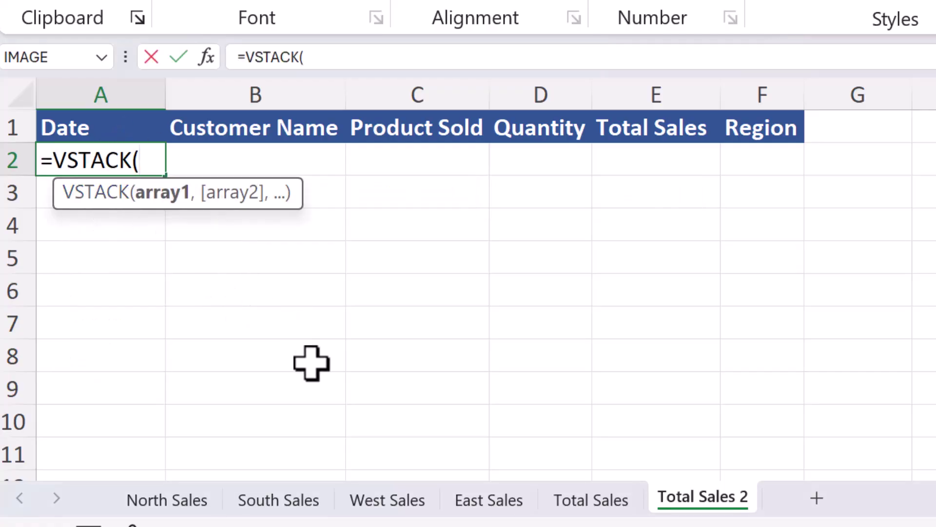
click(168, 500)
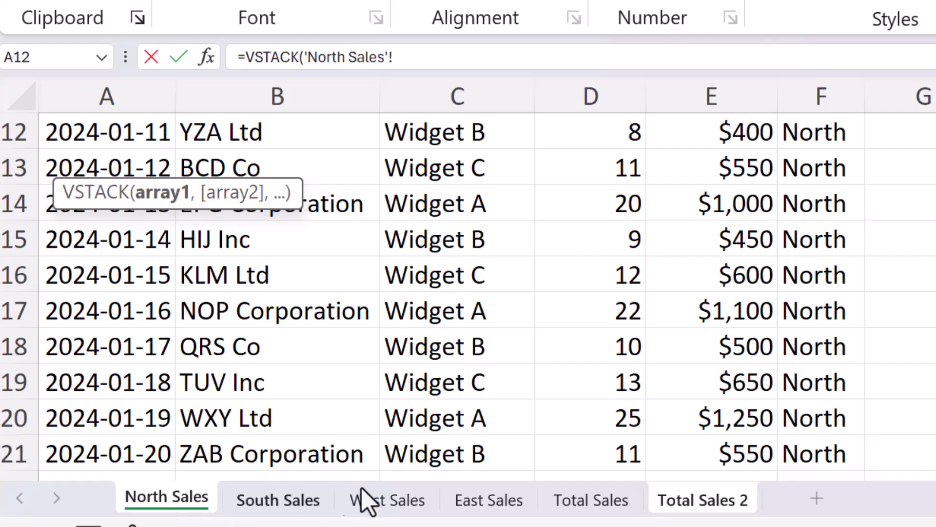
shift+click(475, 510)
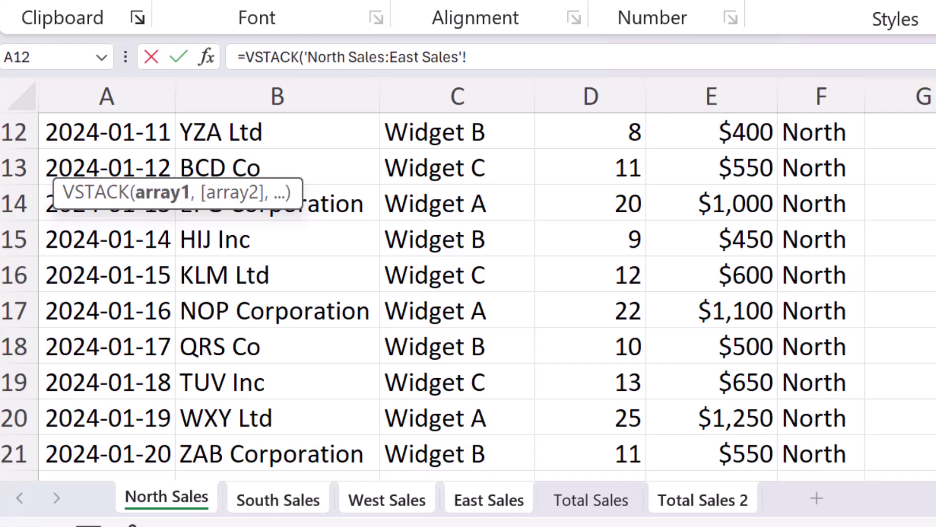
scroll(302, 293, up, 4)
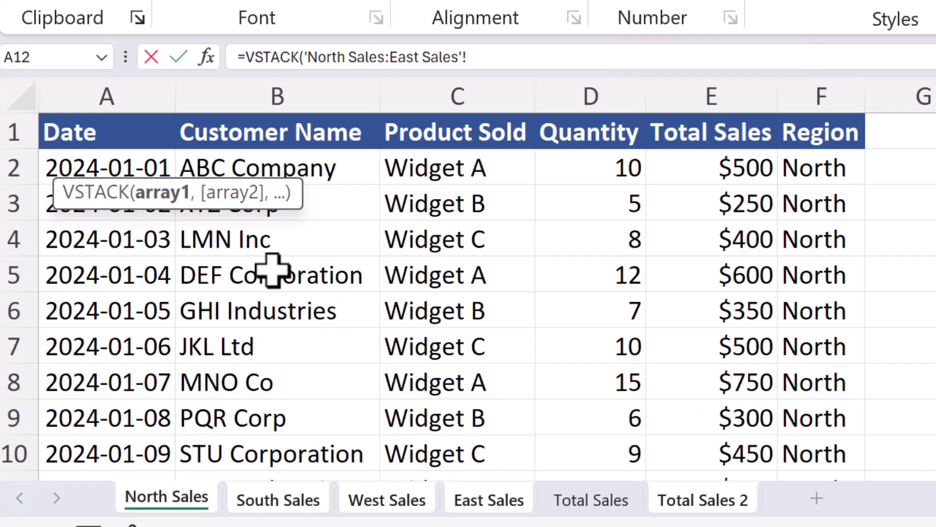
click(93, 166)
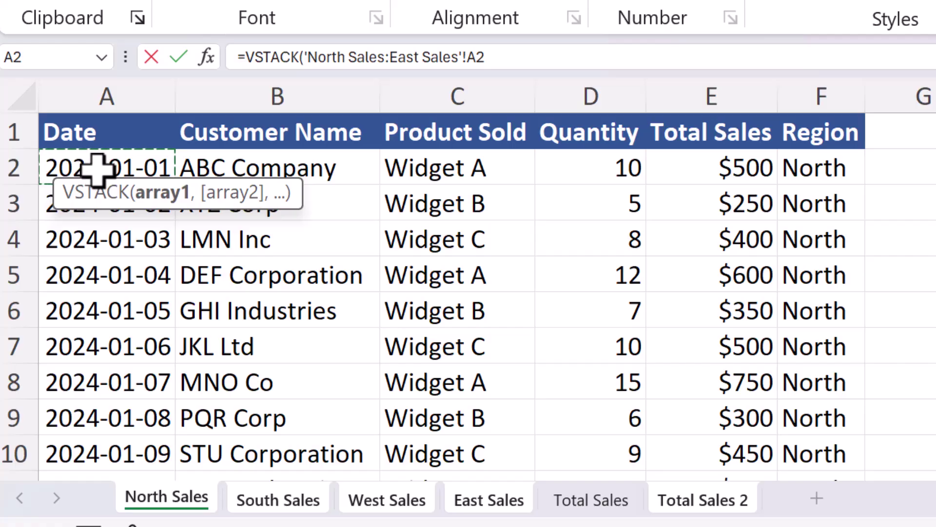
key(ctrl+shift+Right)
key(ctrl+shift+Down)
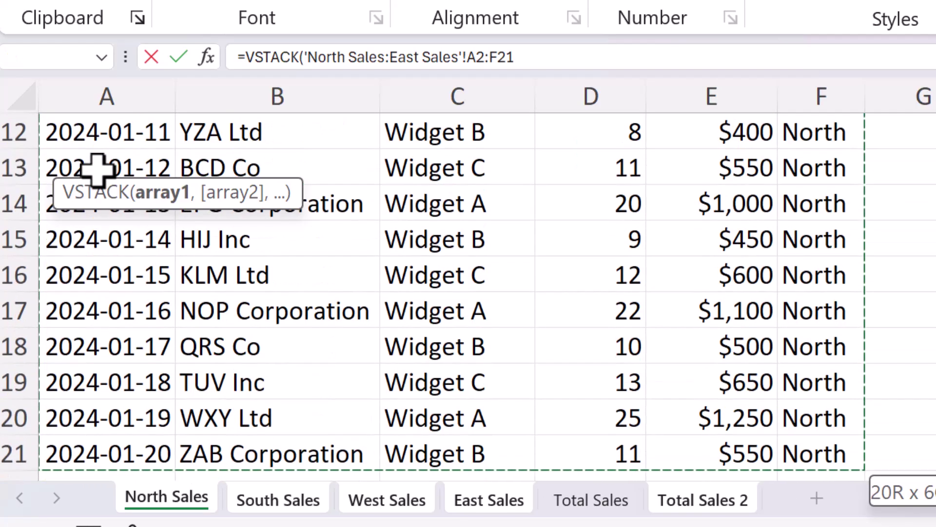
click(540, 56)
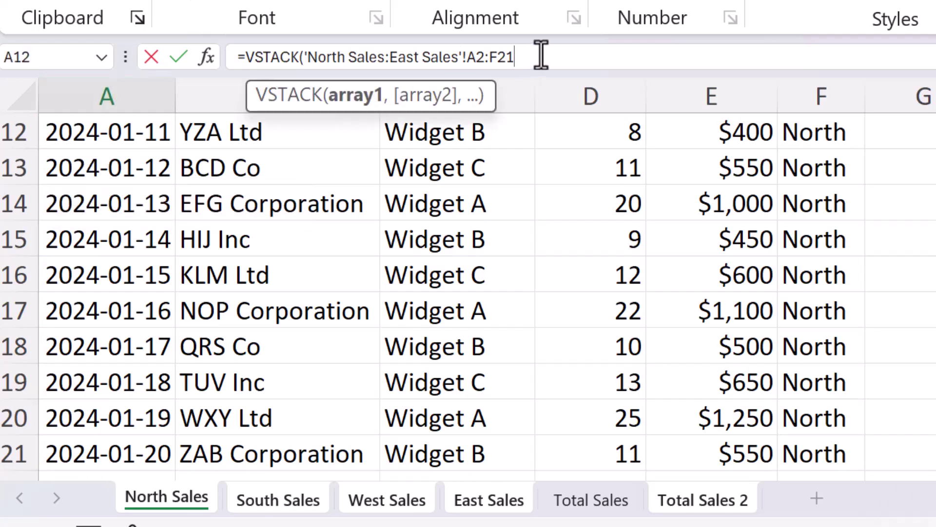
text())
key(Return)
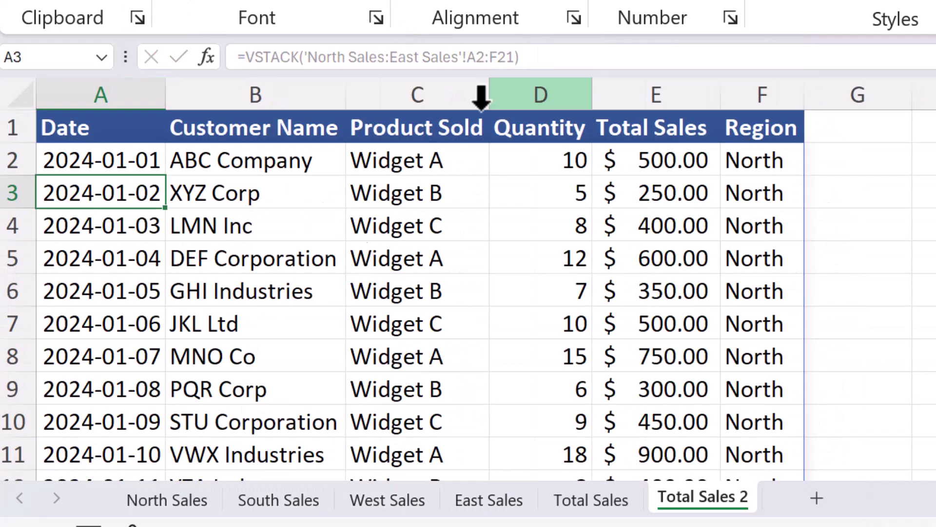
scroll(294, 388, down, 4)
scroll(303, 361, up, 4)
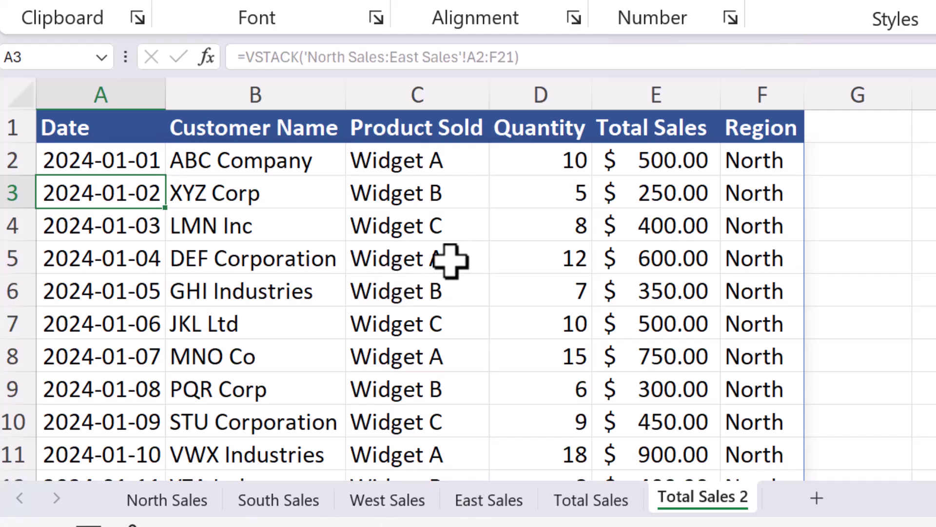
scroll(402, 234, down, 3)
scroll(409, 258, up, 3)
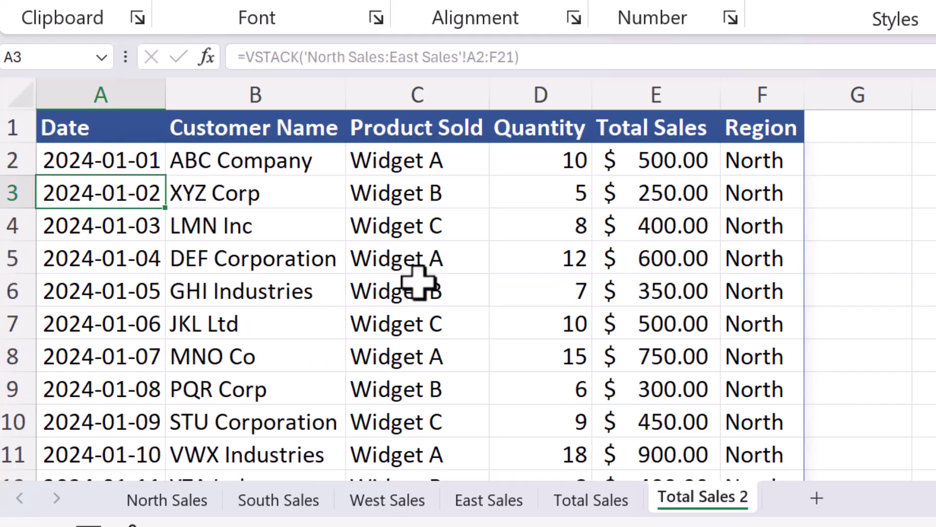
click(502, 505)
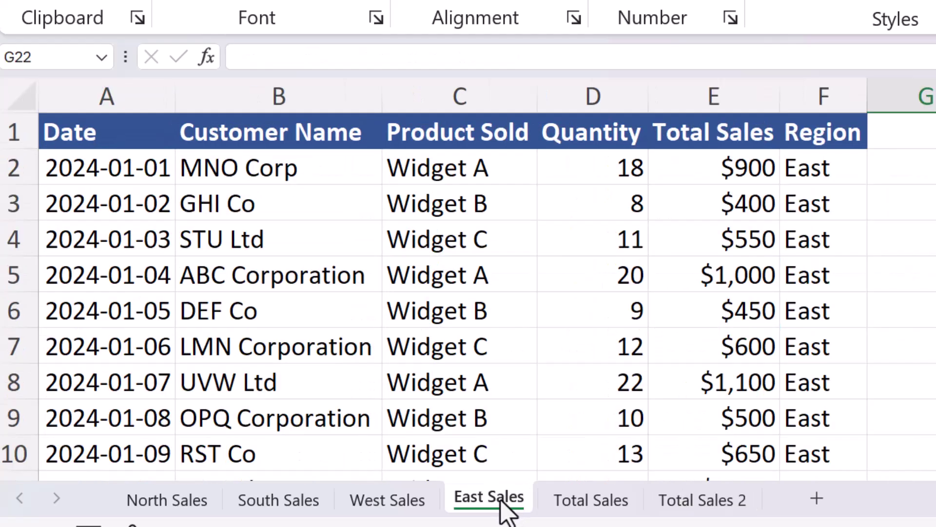
scroll(229, 312, down, 5)
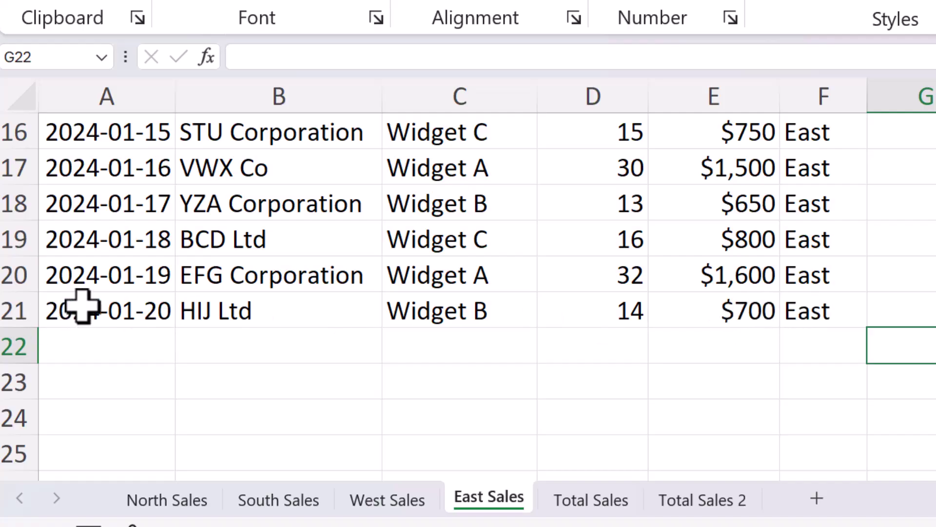
scroll(355, 377, down, 4)
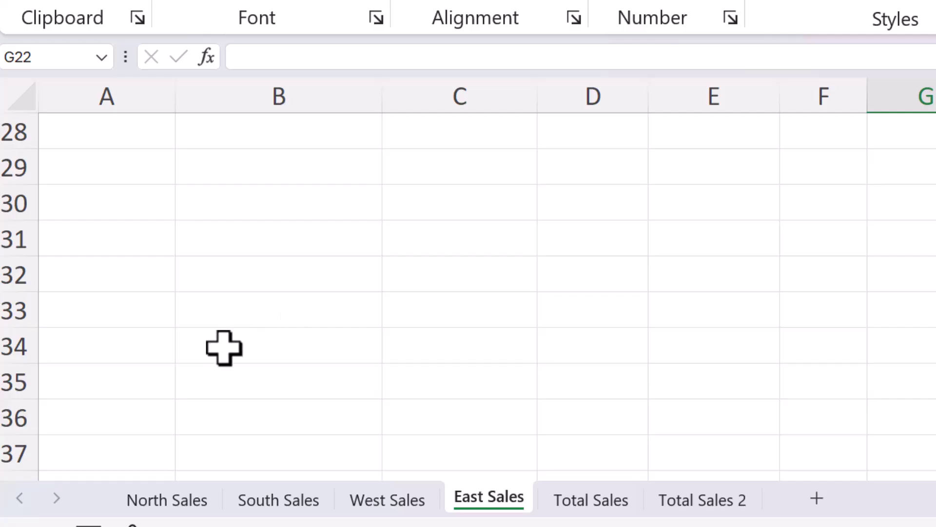
scroll(224, 349, up, 4)
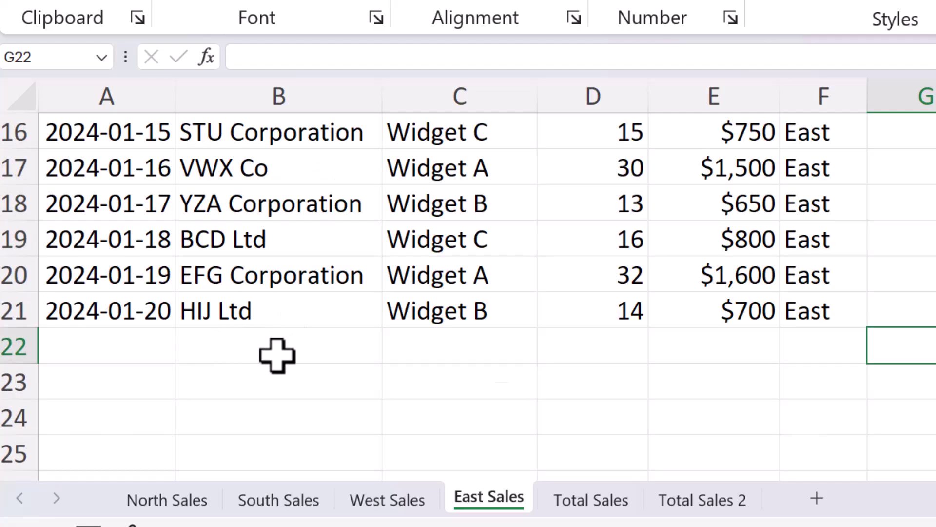
click(698, 502)
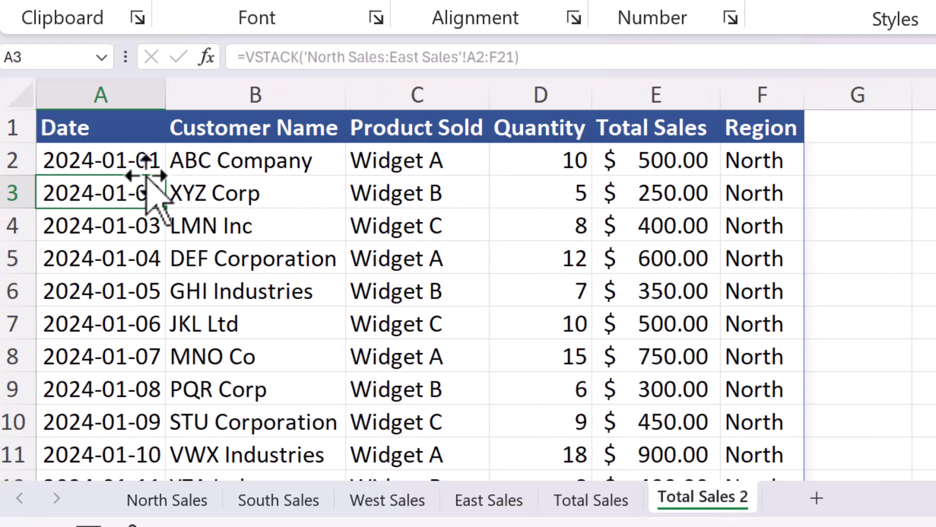
Step: Extend the stacked range in A2's formula from F21 to F40
click(117, 159)
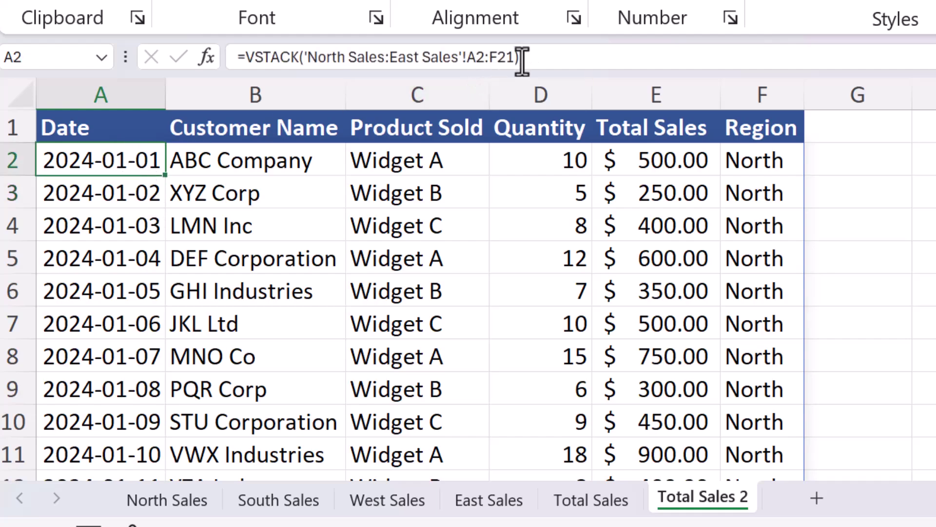
click(505, 58)
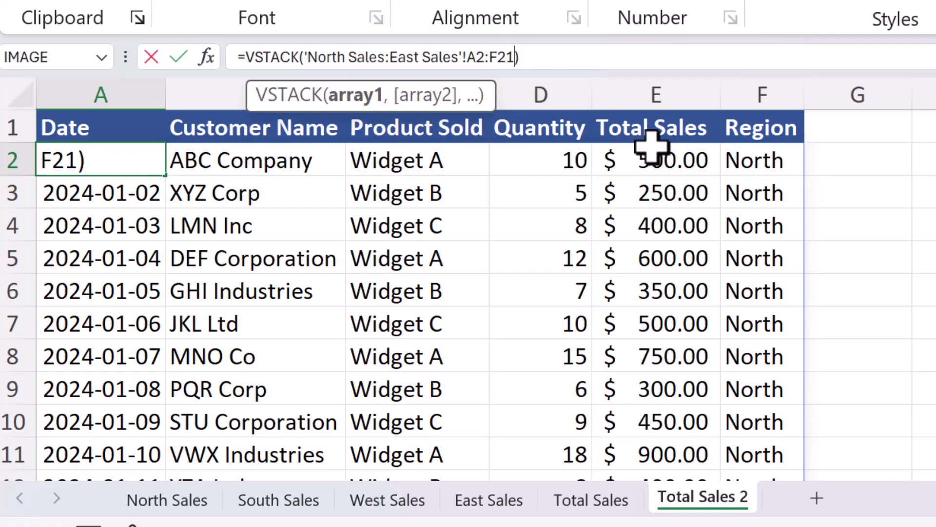
key(BackSpace)
key(BackSpace)
text(40)
key(Return)
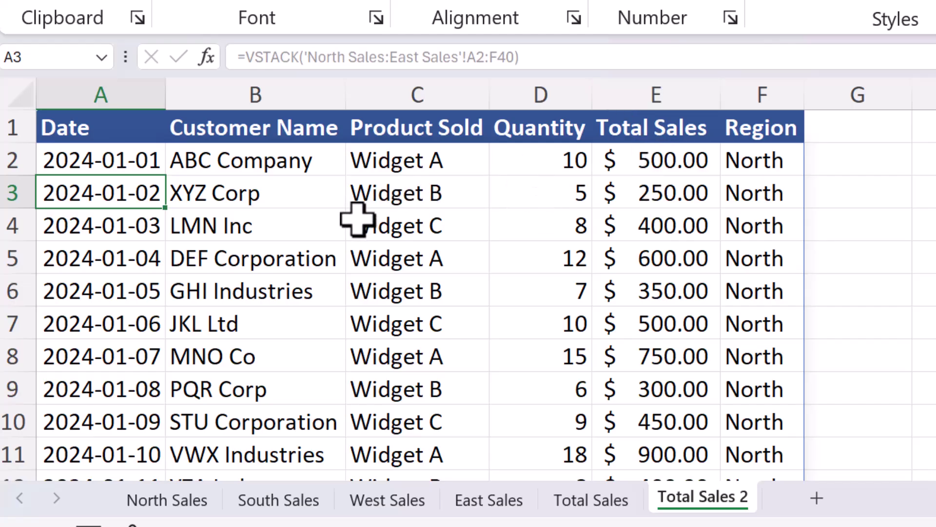
Step: Scroll through the spilled results showing 1900-01-00 zero rows between regions
scroll(357, 220, down, 3)
scroll(356, 221, down, 3)
scroll(344, 254, down, 2)
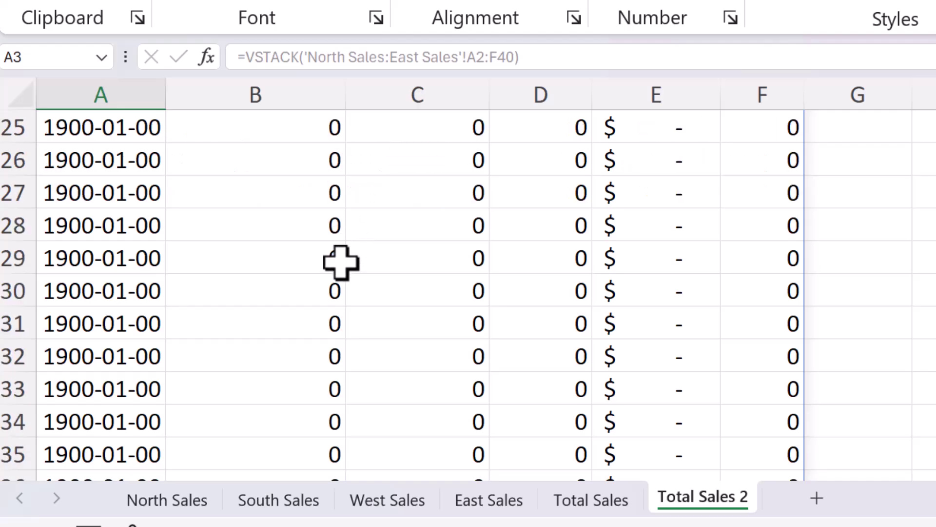
scroll(293, 307, up, 1)
scroll(270, 293, down, 4)
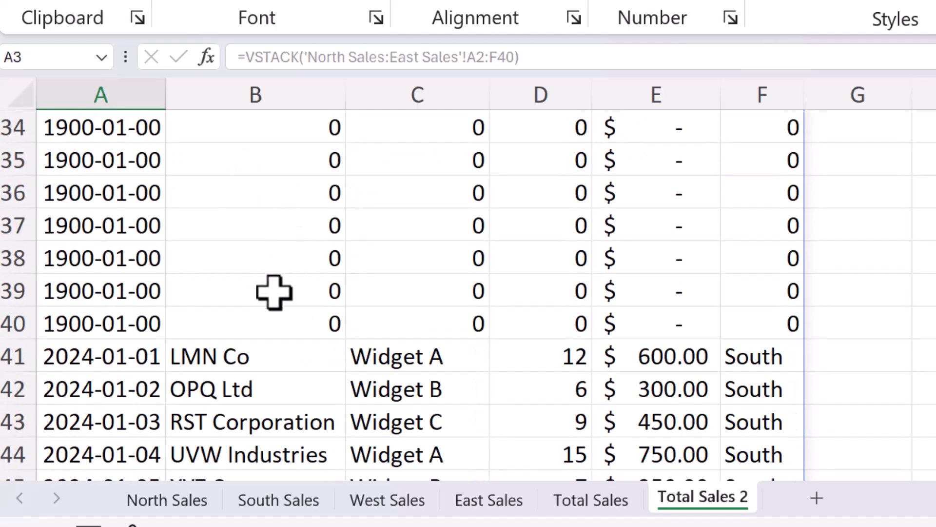
scroll(330, 304, down, 12)
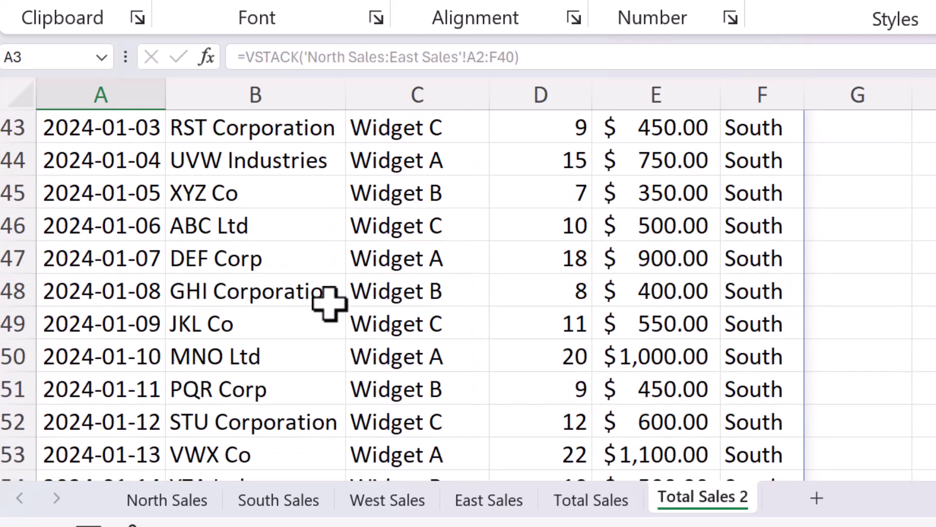
scroll(359, 334, up, 20)
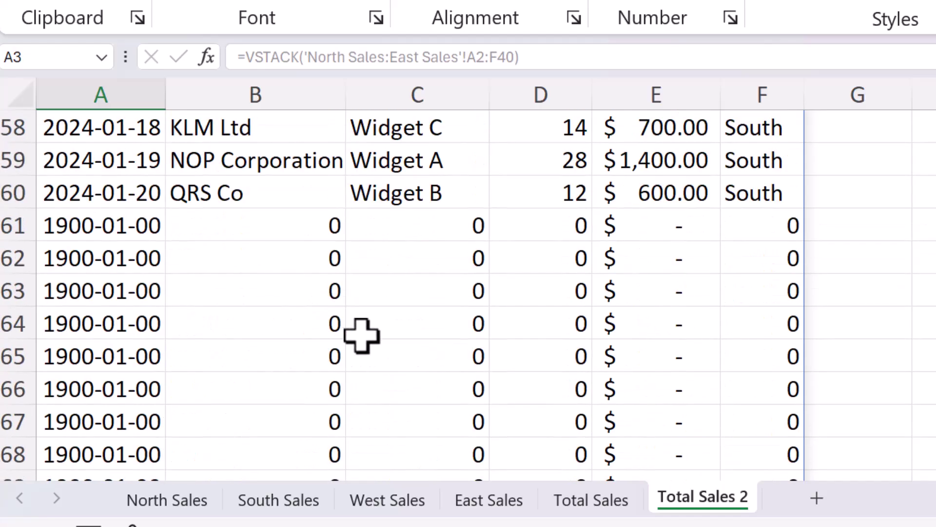
scroll(381, 332, up, 2)
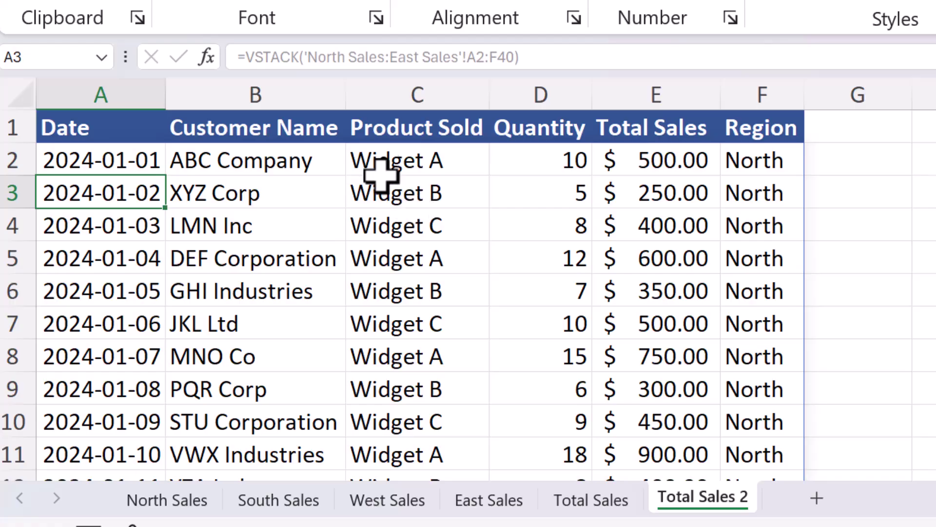
Step: Wrap the VSTACK formula in A2 inside FILTER and copy its VSTACK part
click(242, 57)
click(125, 156)
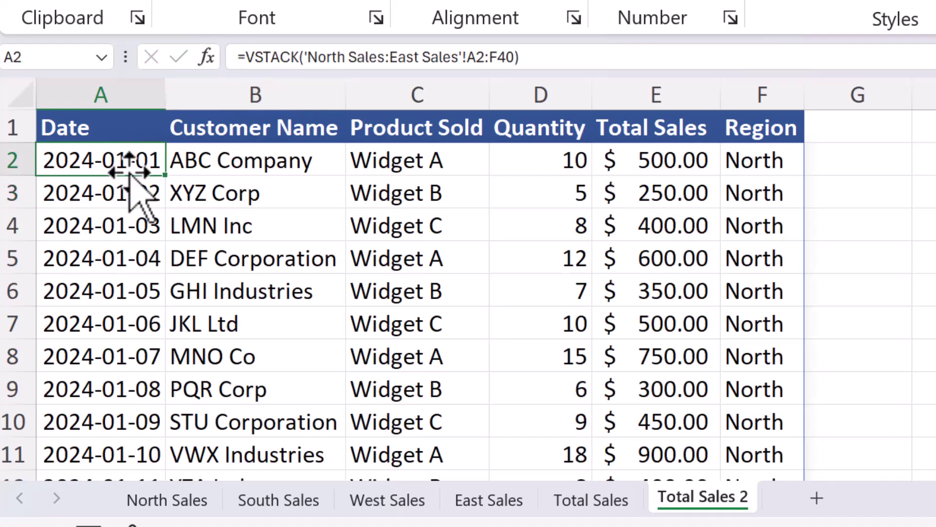
click(247, 57)
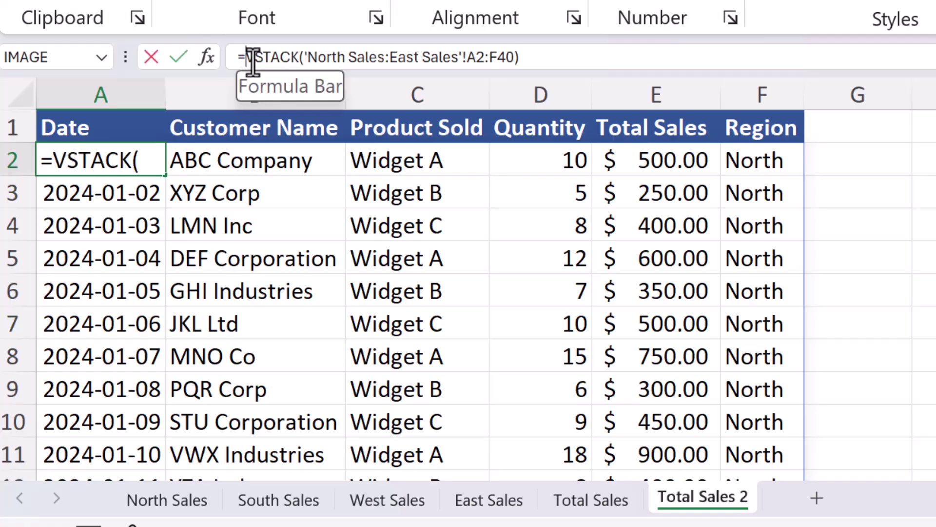
text(filter)
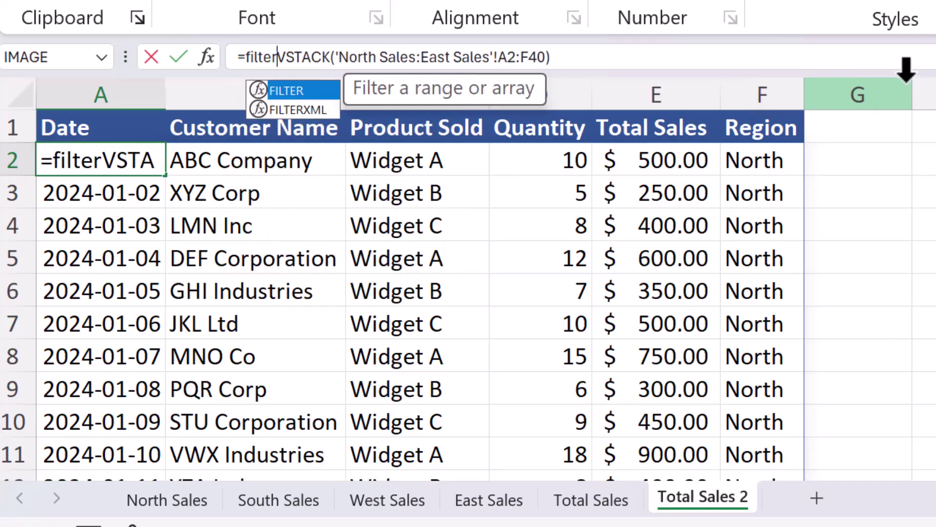
double_click(292, 91)
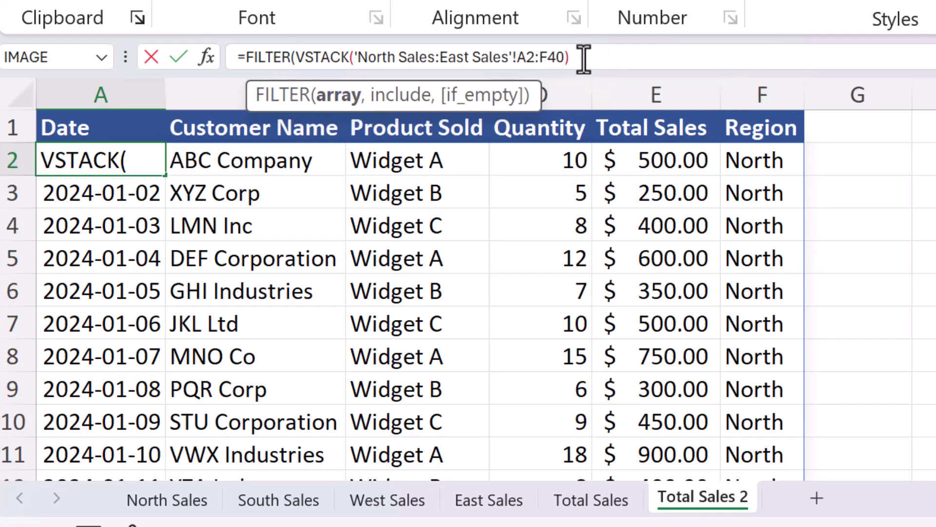
drag(584, 59, 305, 49)
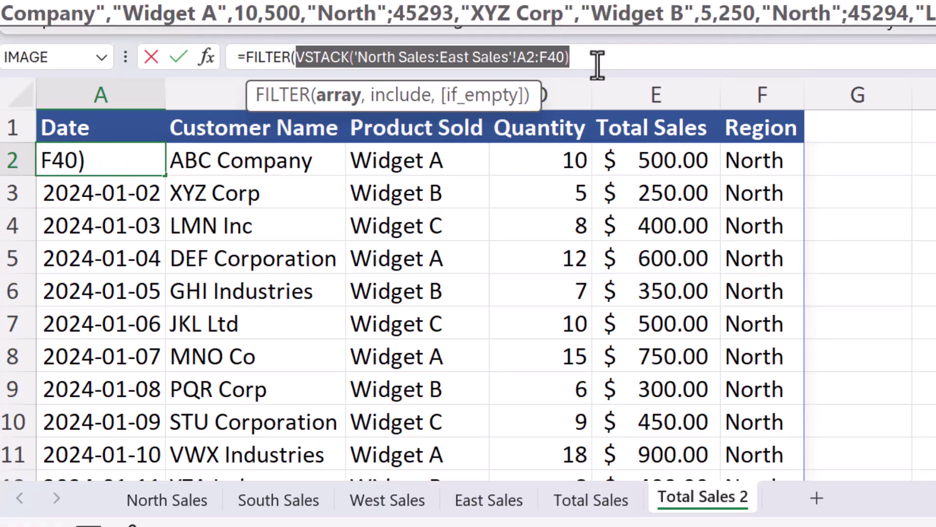
drag(598, 58, 292, 51)
key(ctrl+c)
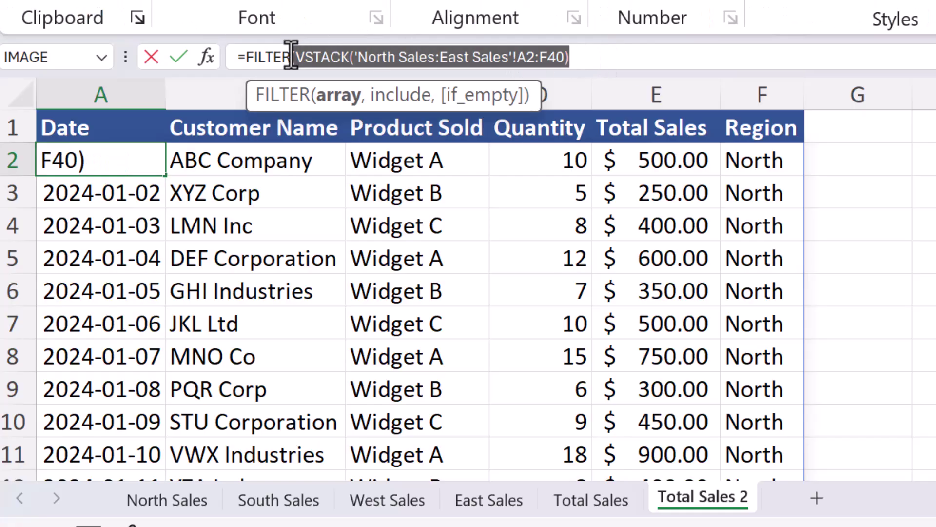
Step: Add the include argument VSTACK('North Sales:East Sales'!A2:A40)<>"" and commit the formula
click(644, 61)
text(,()
key(ctrl+v)
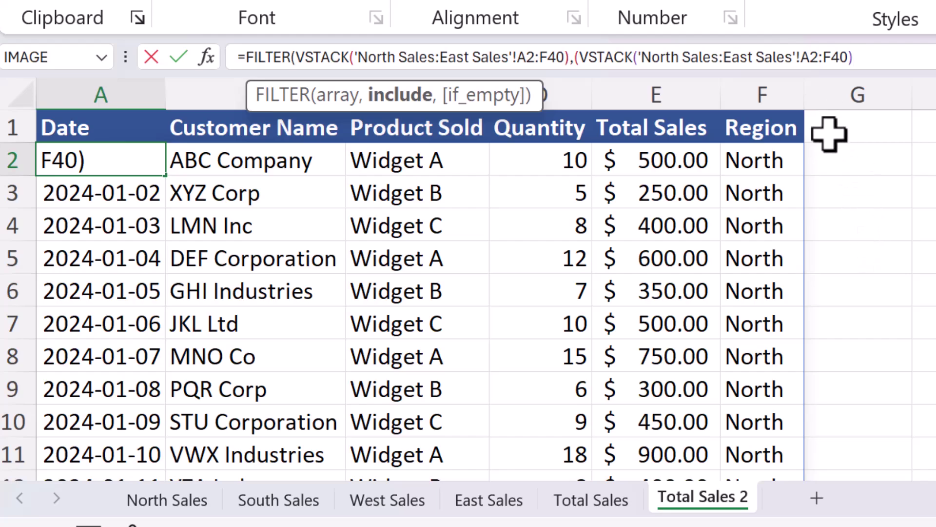
click(832, 57)
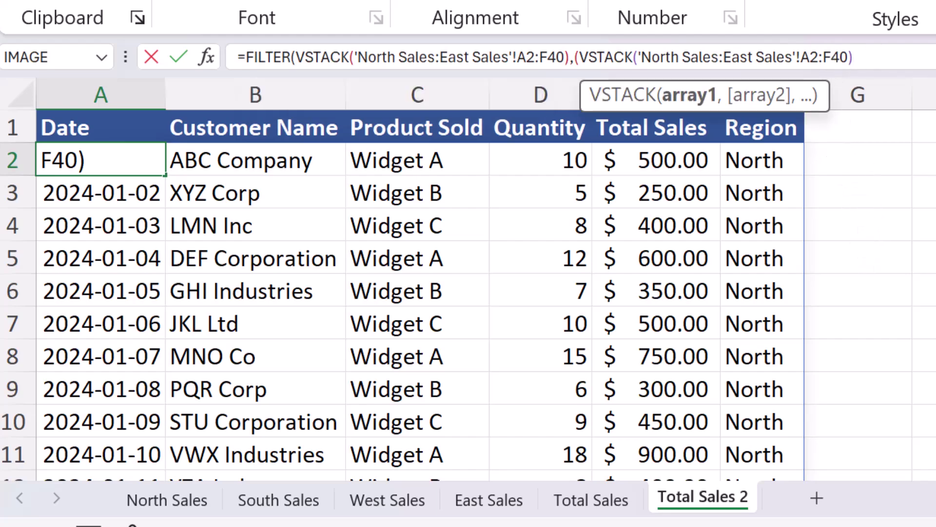
key(BackSpace)
text(A)
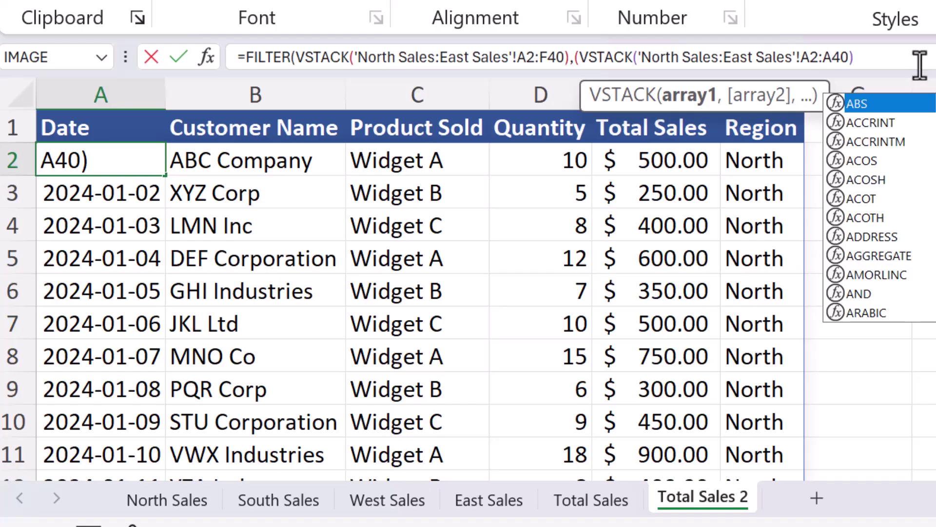
key(Right)
key(Right)
key(Right)
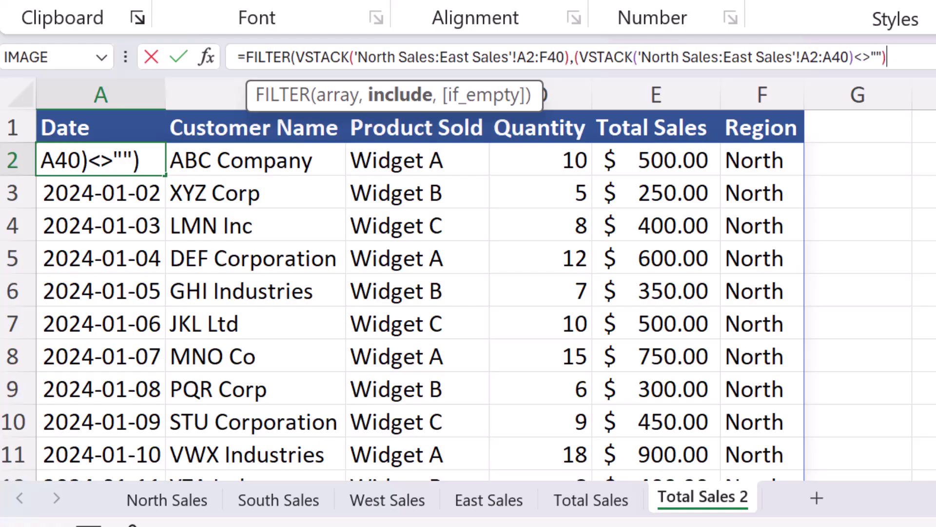
text())
key(Return)
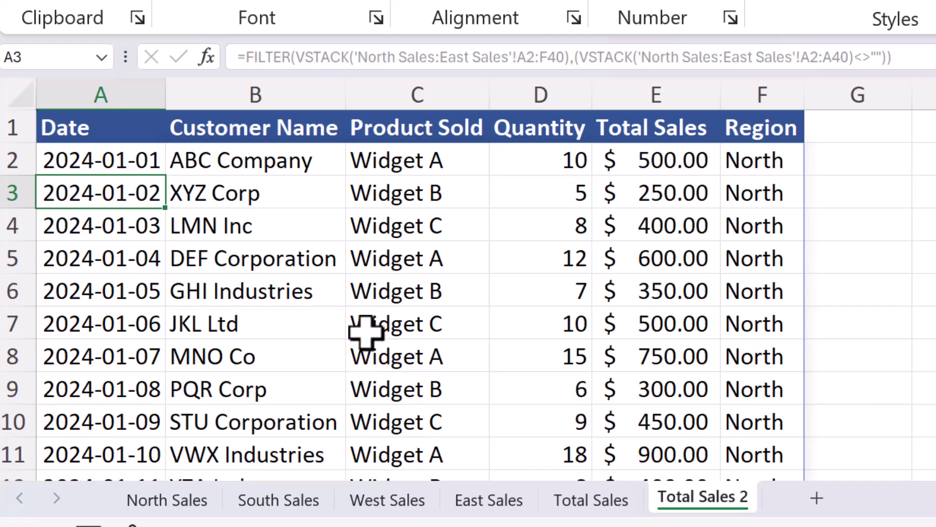
Step: Copy East Sales rows 17–21 into A22 and confirm Total Sales 2's output now reaches row 88
scroll(350, 319, down, 7)
scroll(350, 320, down, 19)
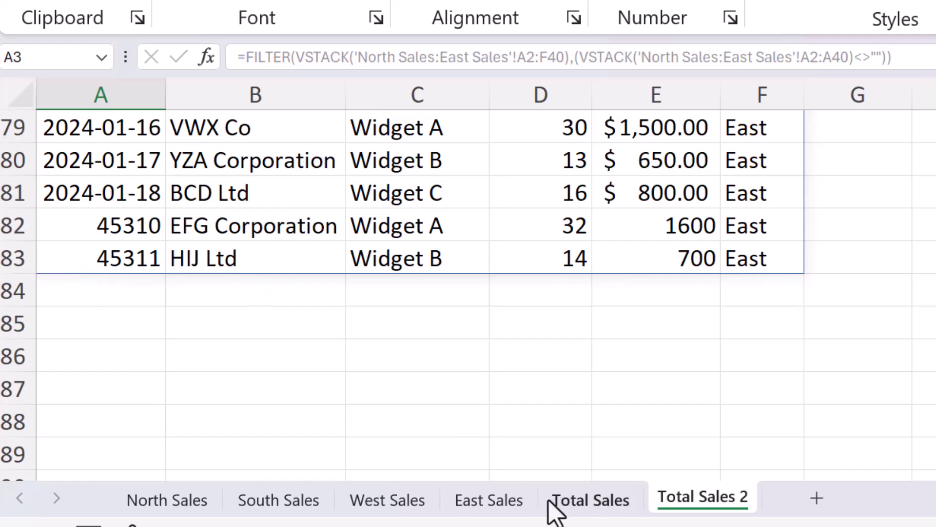
click(470, 506)
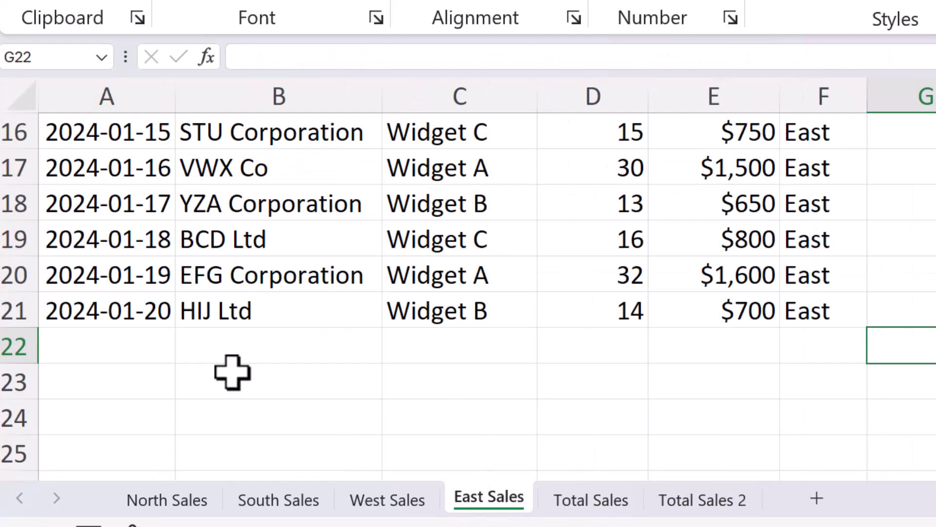
click(16, 169)
click(16, 314)
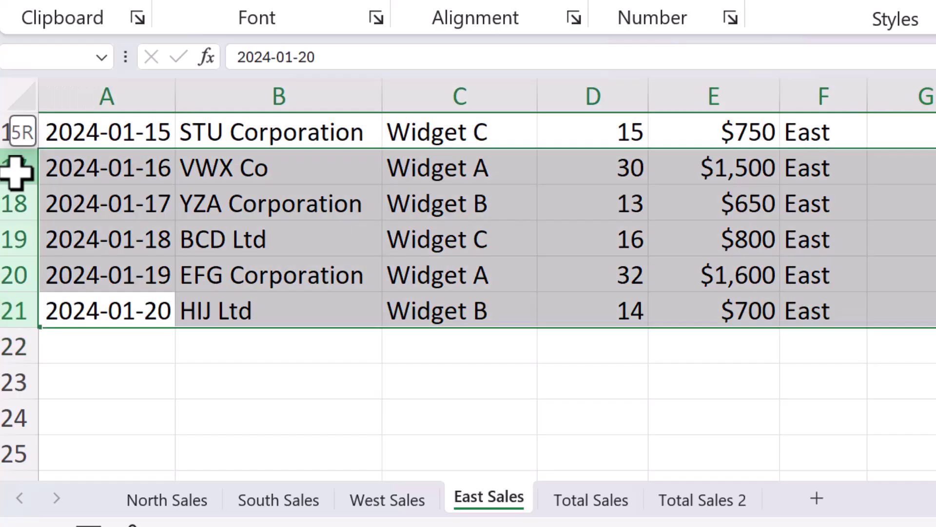
drag(16, 172, 16, 176)
key(ctrl+c)
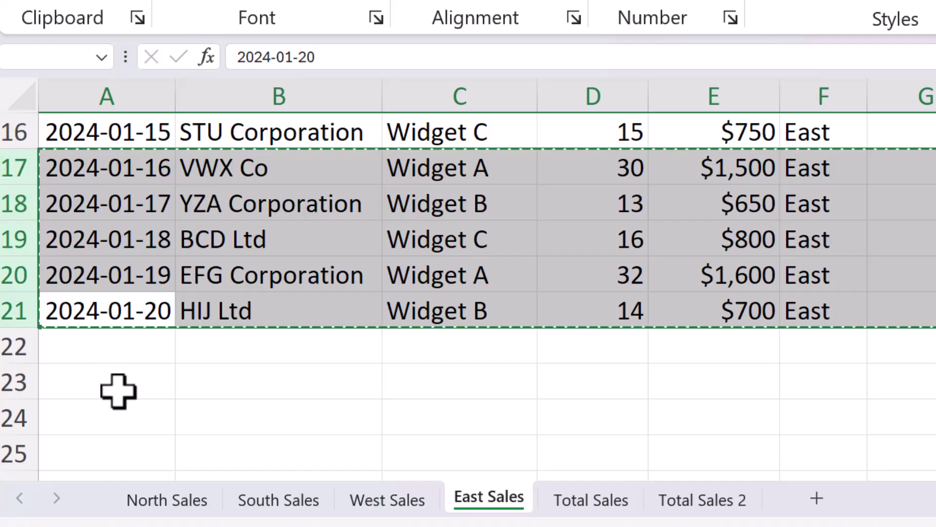
click(81, 350)
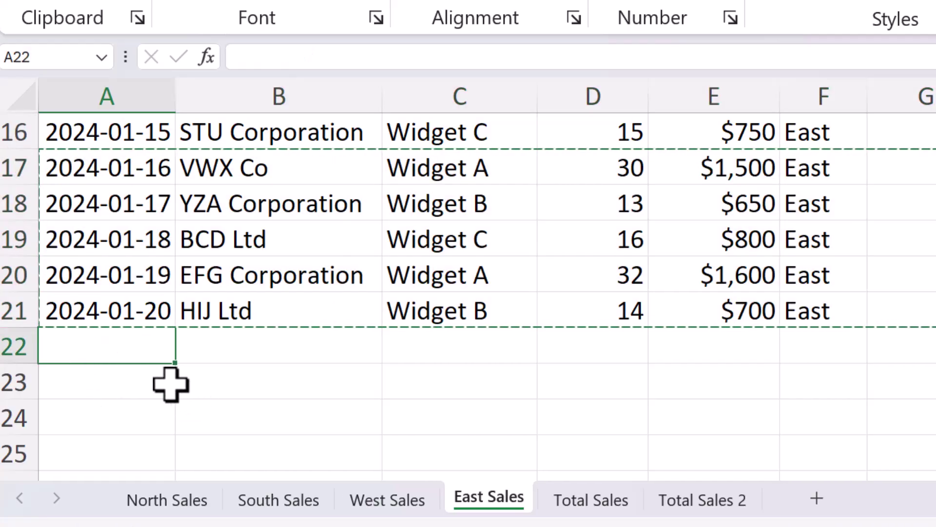
key(ctrl+v)
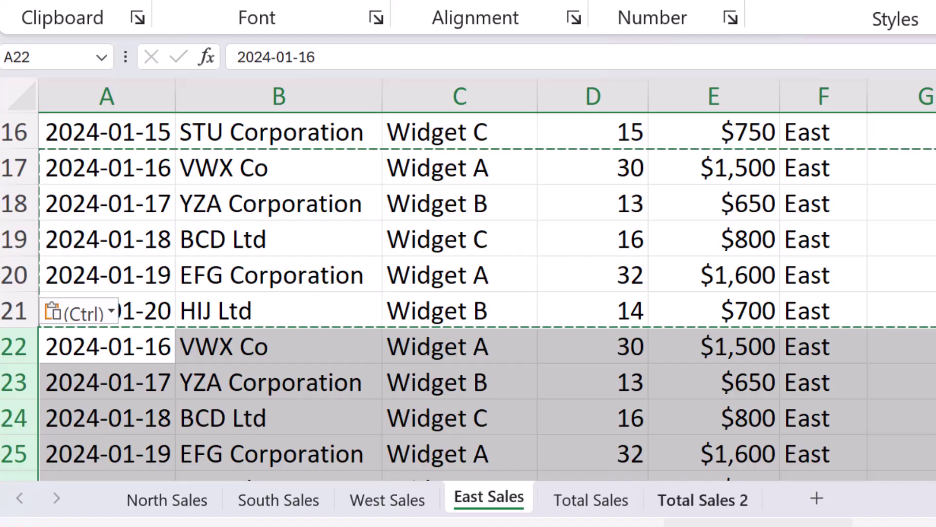
click(703, 500)
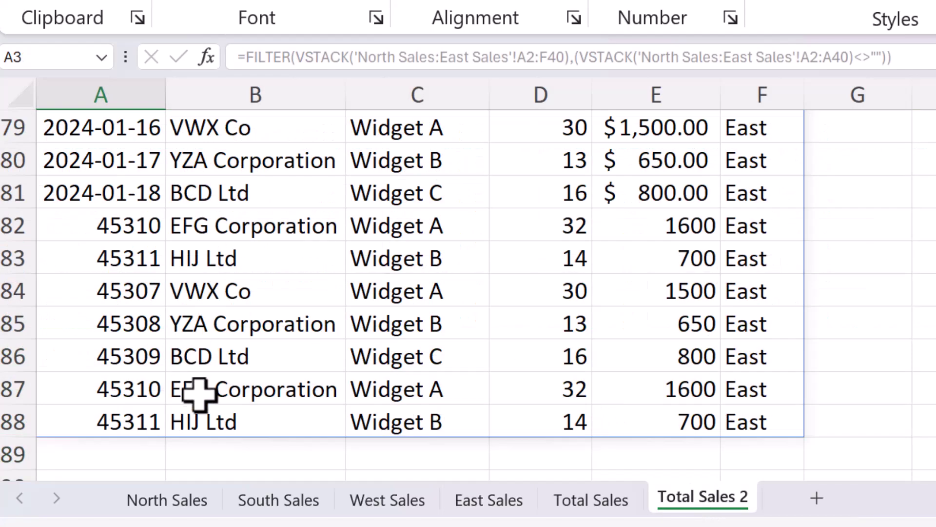
click(221, 446)
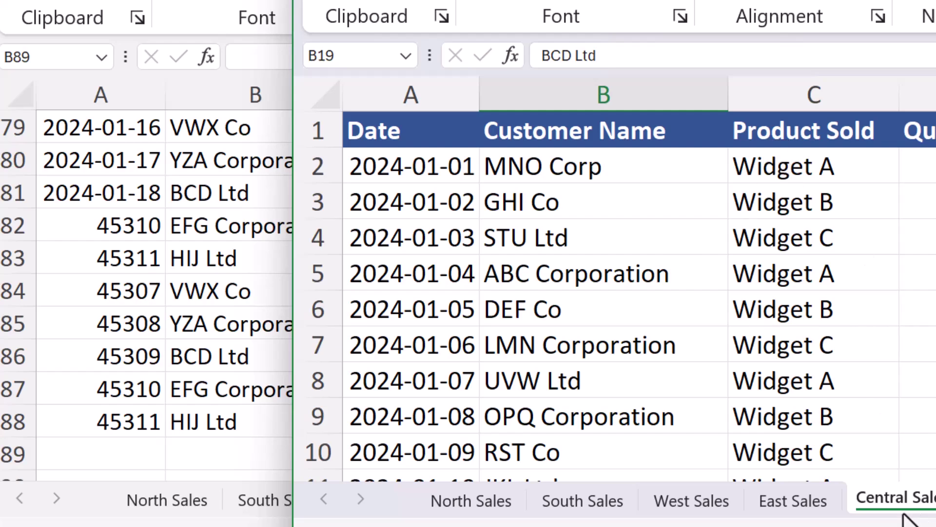
Step: Move the Central Sales sheet from the other workbook into this one, right after North Sales
click(825, 518)
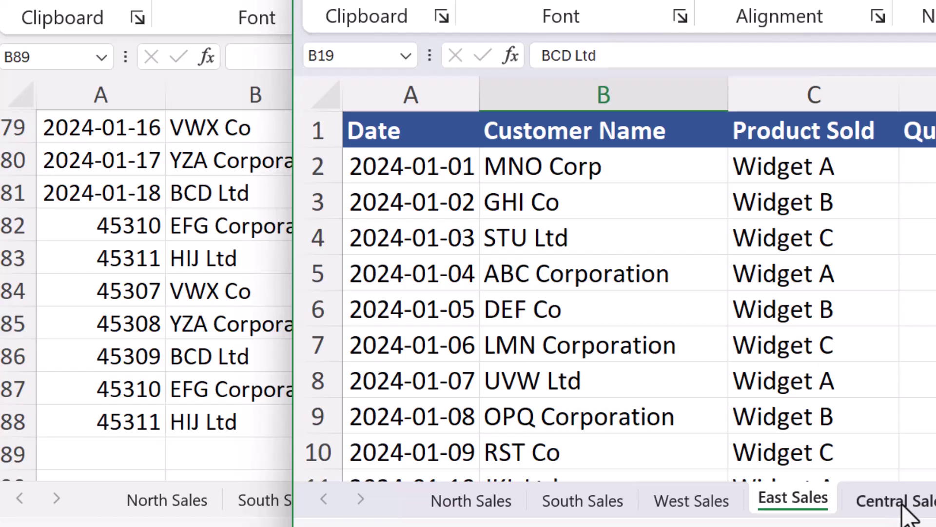
click(910, 505)
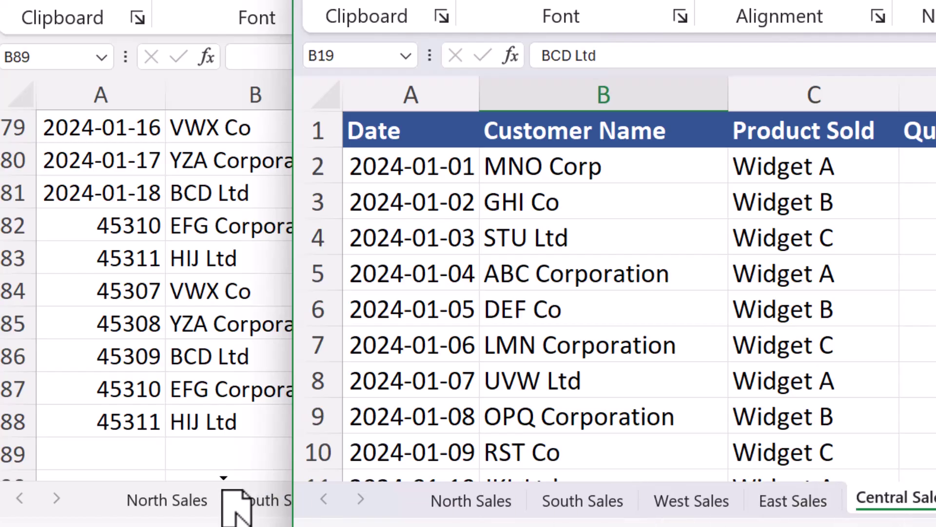
drag(219, 485, 212, 484)
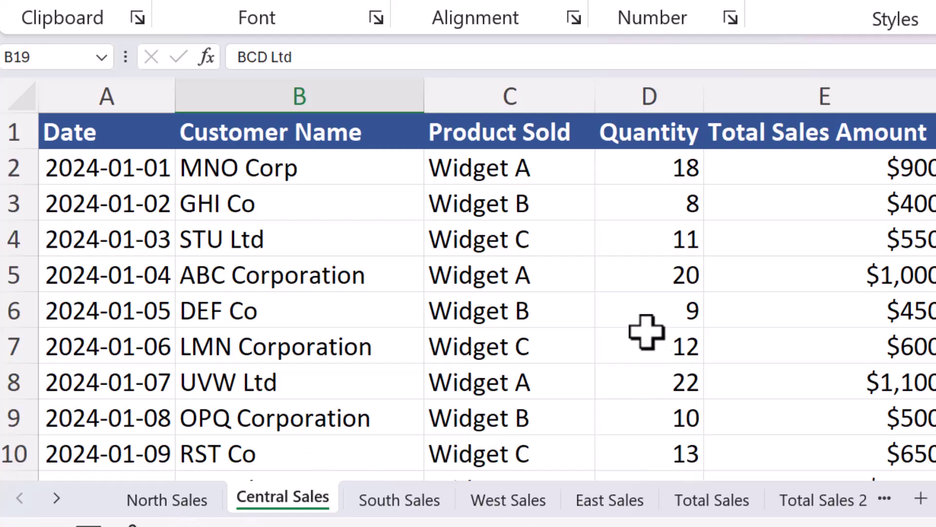
Step: Return to Total Sales 2 and find the serial-number dates around row 82
click(824, 502)
scroll(424, 306, down, 6)
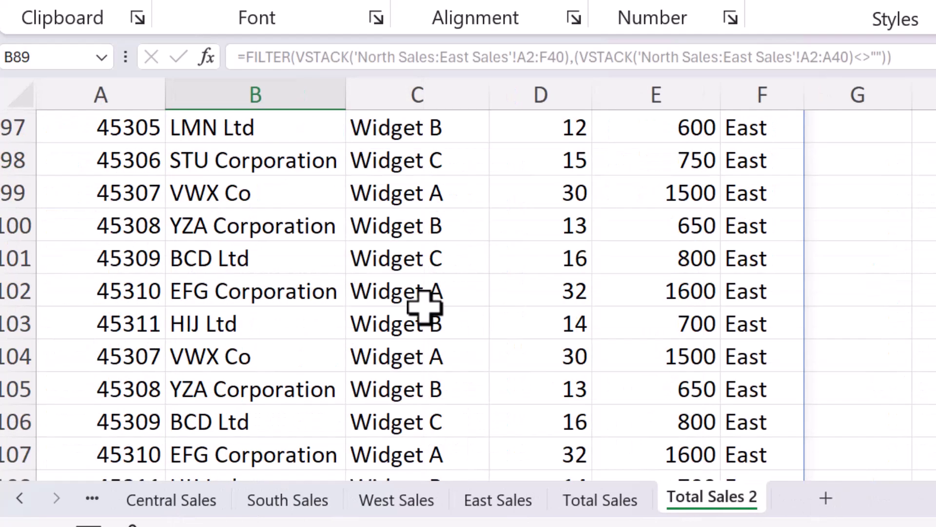
scroll(424, 306, down, 5)
scroll(424, 307, up, 11)
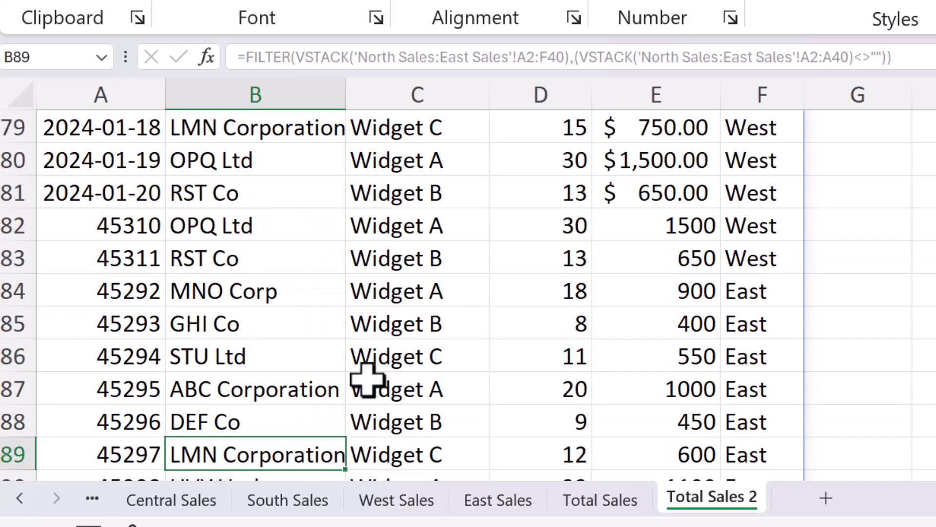
scroll(332, 309, down, 8)
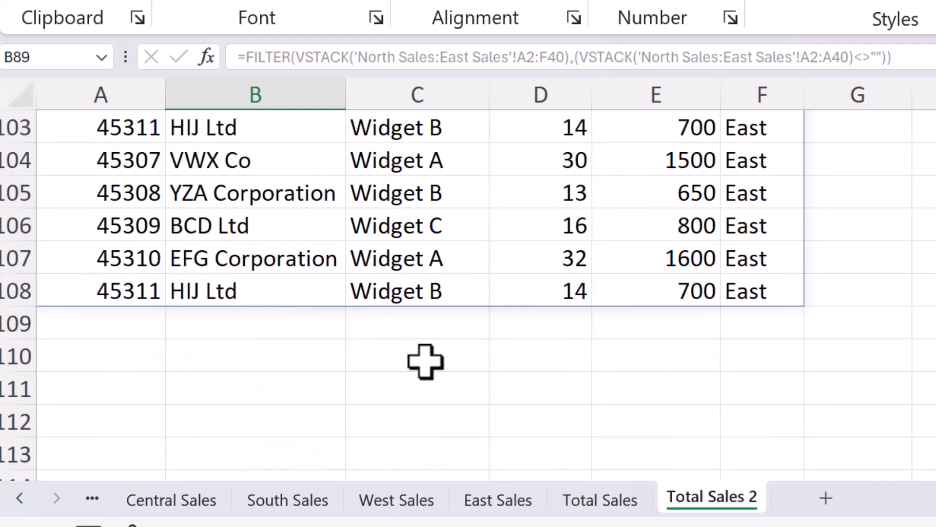
scroll(456, 376, up, 2)
scroll(131, 251, up, 2)
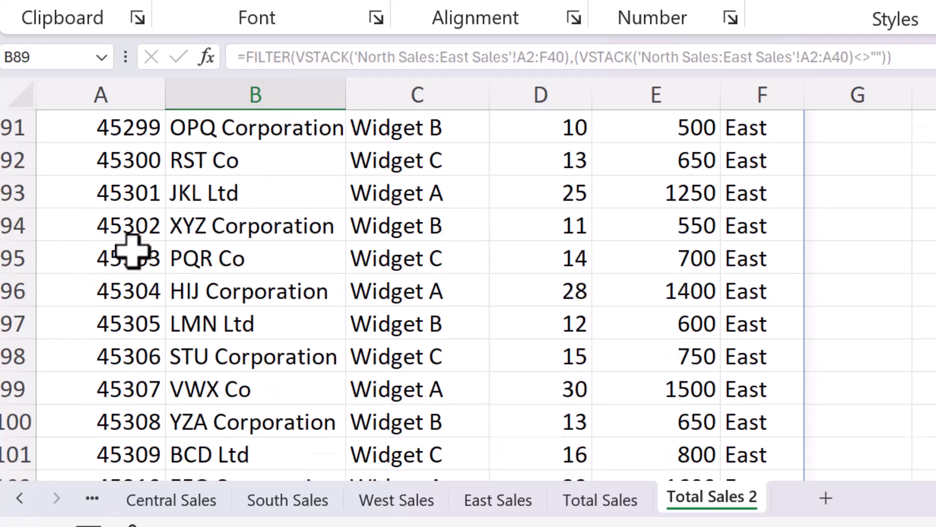
scroll(132, 251, up, 4)
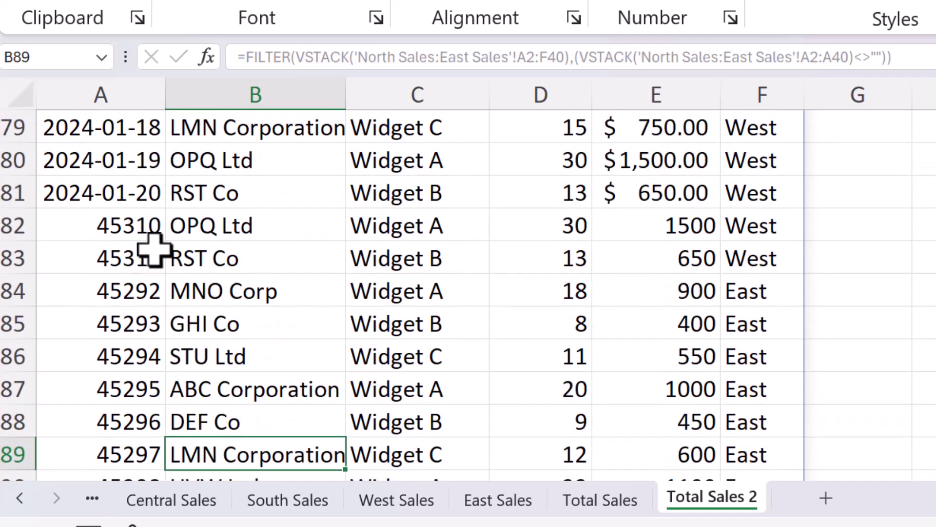
Step: Format column A from A82 to the end of the data as Short Date
click(125, 227)
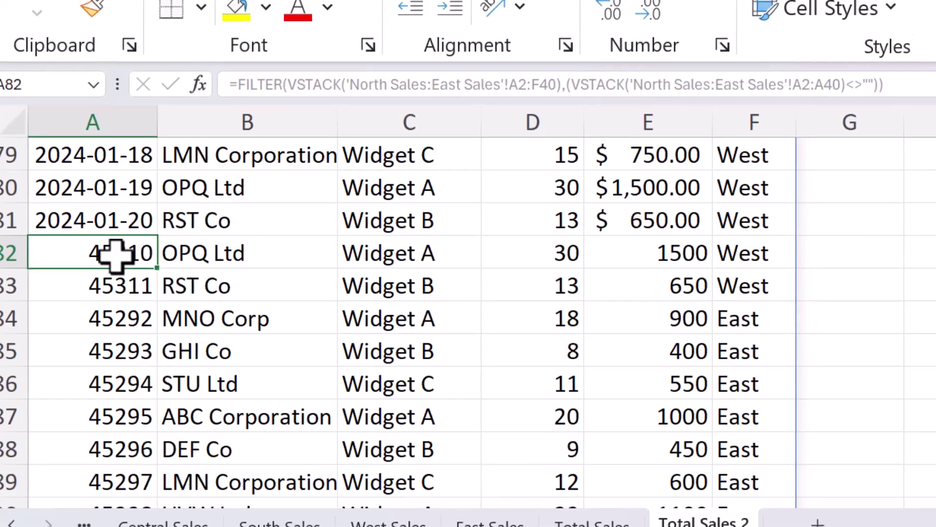
key(ctrl+shift+Down)
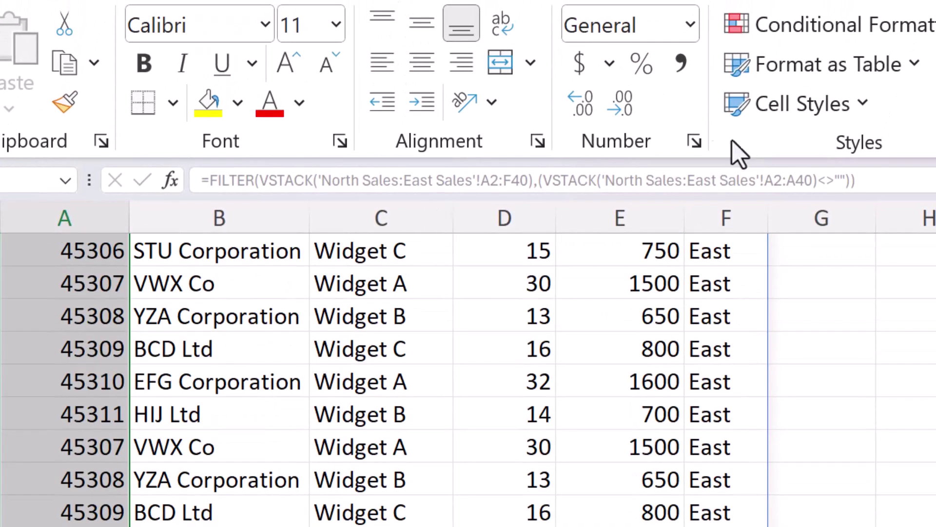
click(690, 25)
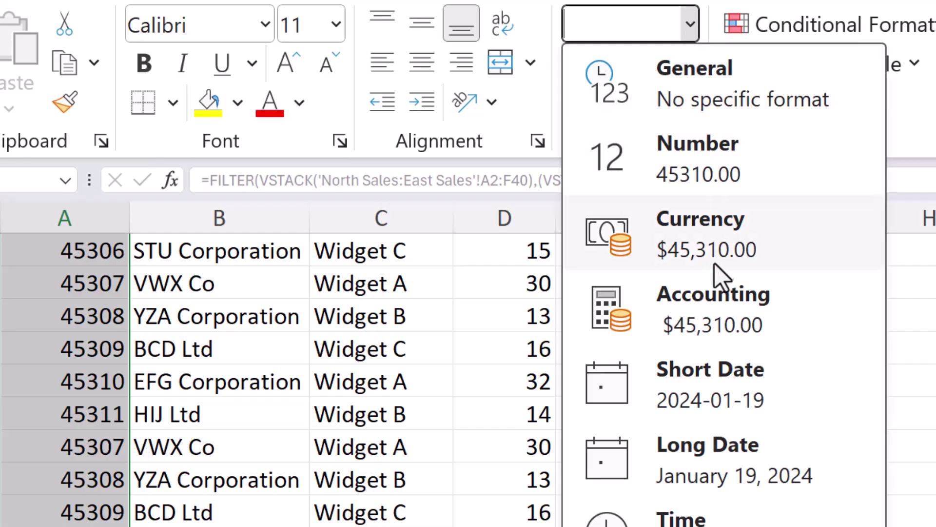
click(717, 391)
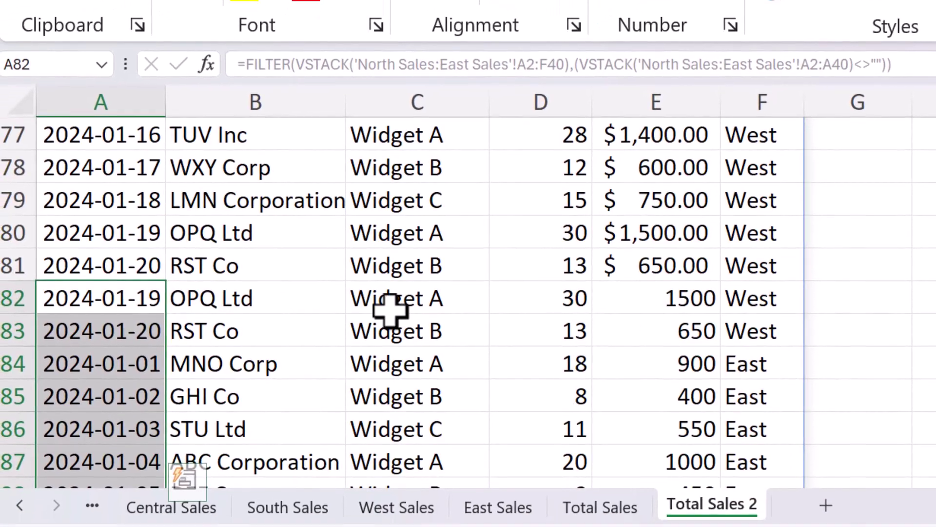
click(356, 424)
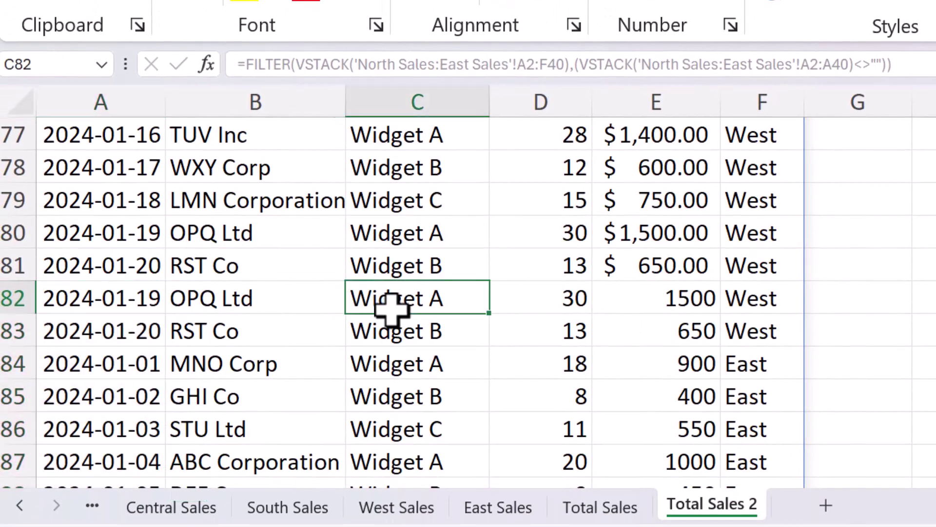